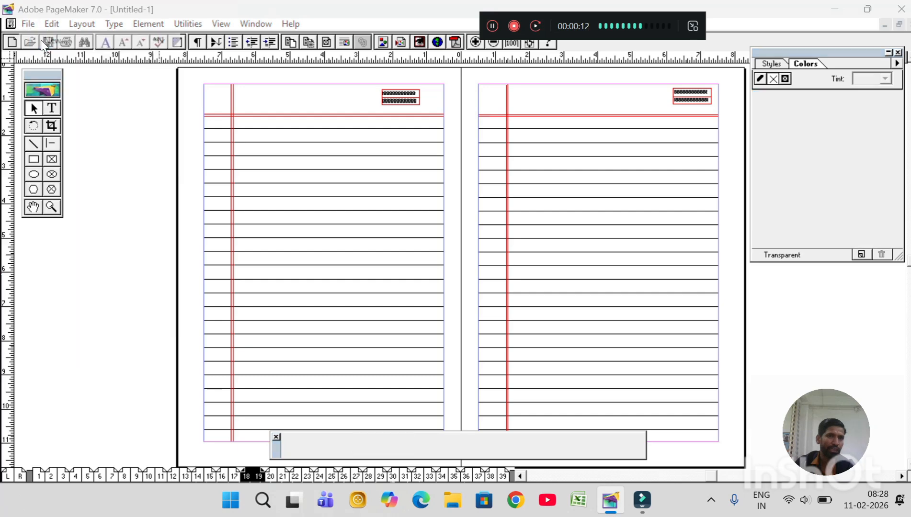
Step: Create a new document with A4 page size and 10 pages
{"action": "left_click", "coordinate": [458, 158]}
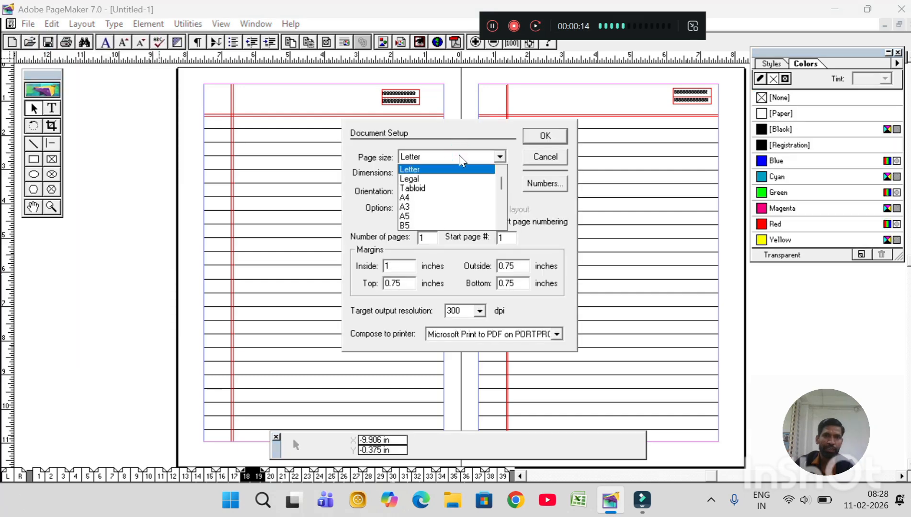
{"action": "left_click", "coordinate": [416, 195]}
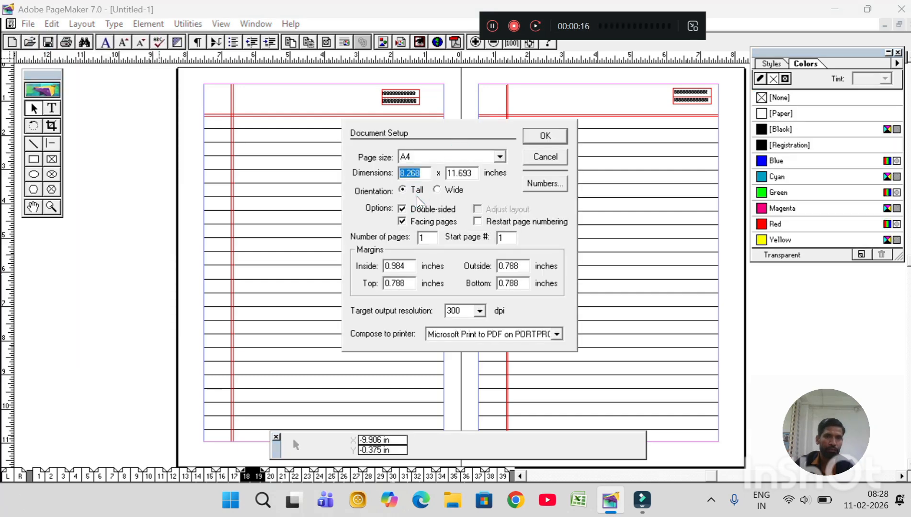
{"action": "left_click", "coordinate": [423, 238]}
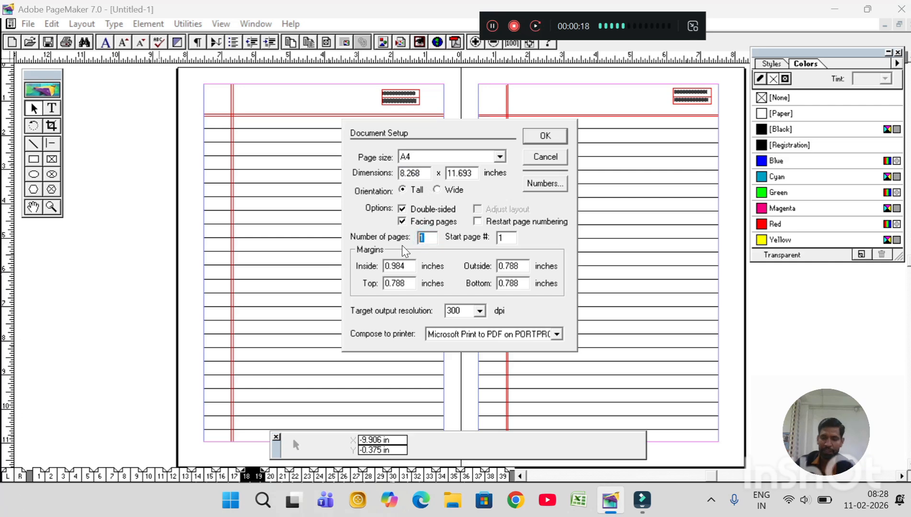
{"action": "type", "text": "10"}
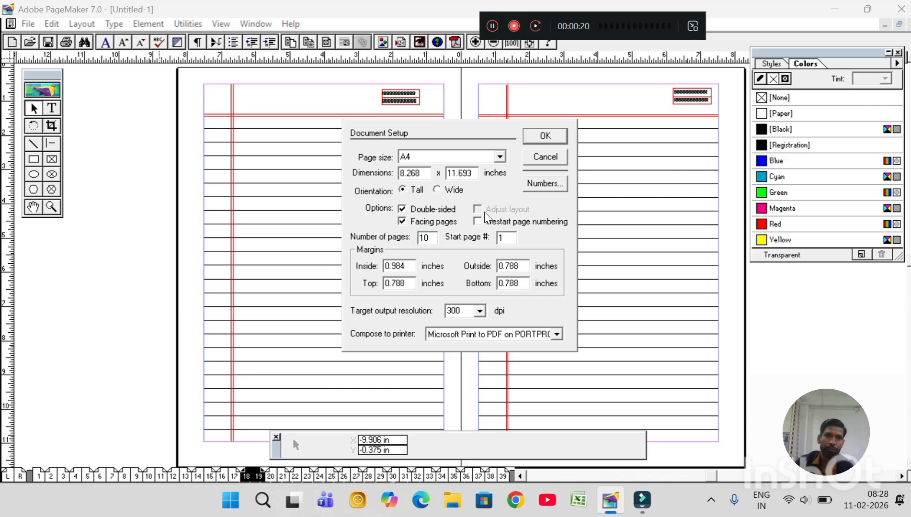
{"action": "left_click", "coordinate": [533, 139]}
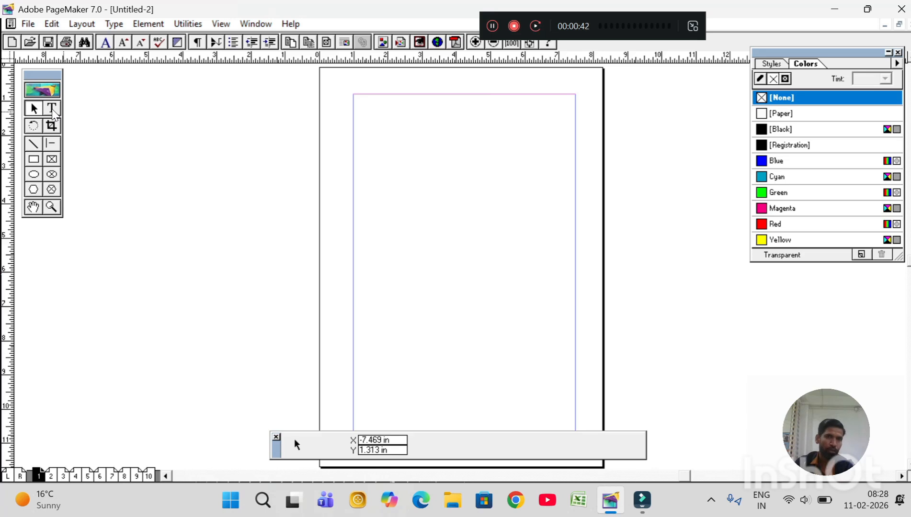
Step: Add the text "APPLICATION FORM" just inside the upper margin of page 1 and view the page at actual size
{"action": "left_click", "coordinate": [52, 109]}
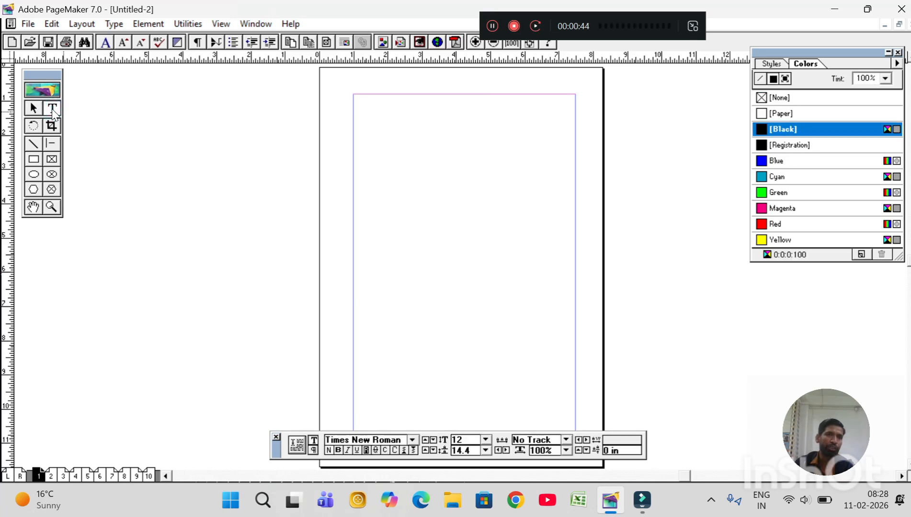
{"action": "left_click", "coordinate": [364, 110]}
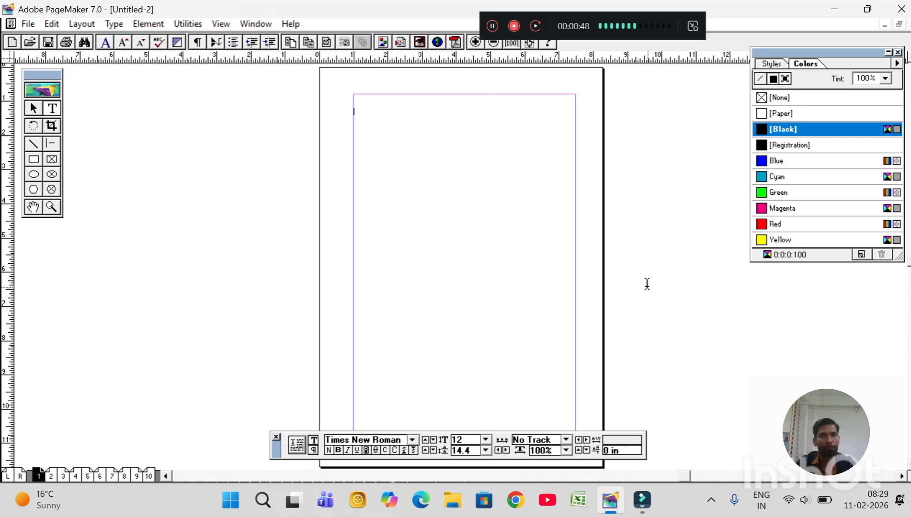
{"action": "type", "text": "s"}
{"action": "key", "text": "BackSpace"}
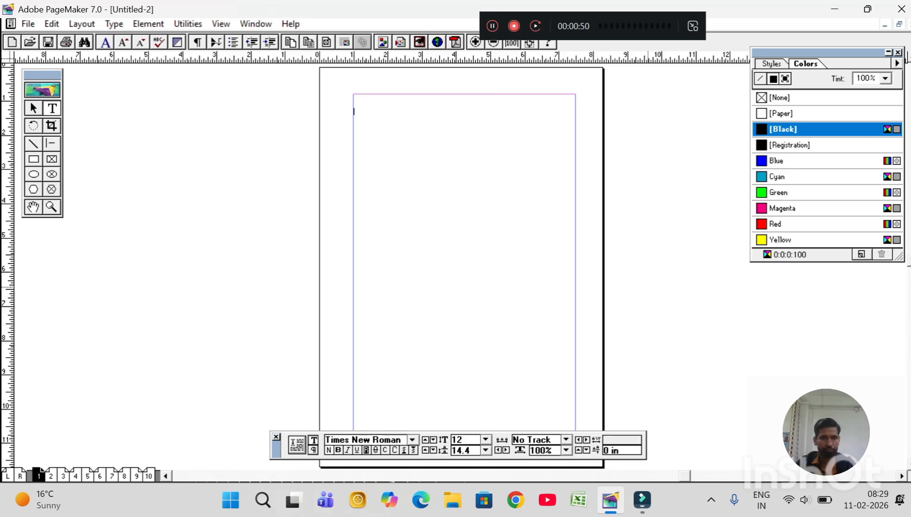
{"action": "type", "text": "s"}
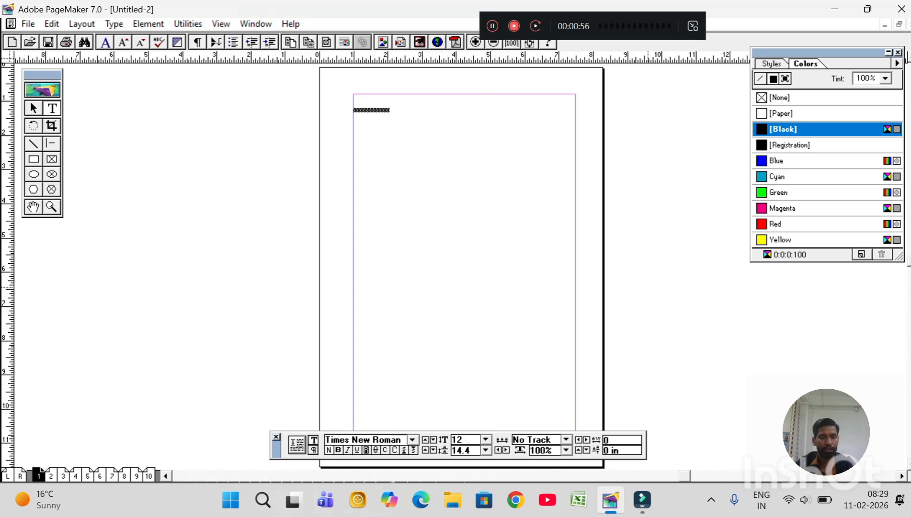
{"action": "type", "text": "ker"}
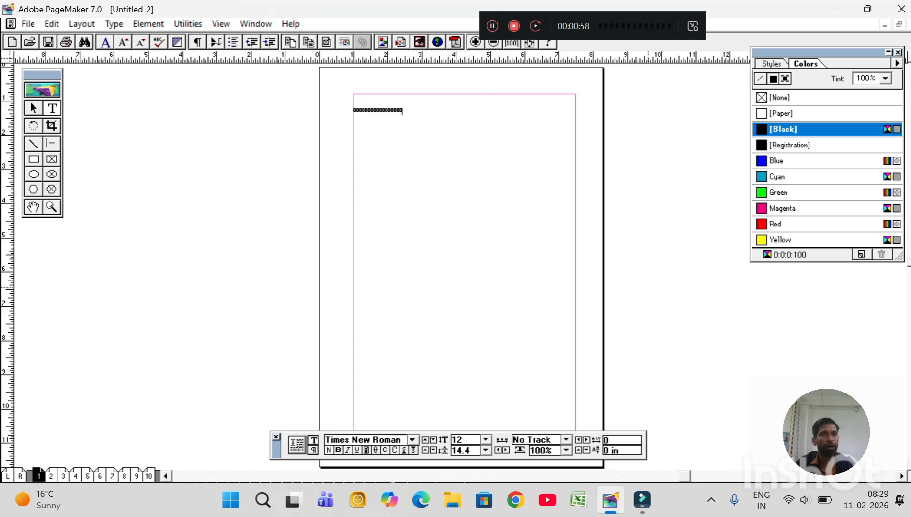
{"action": "type", "text": "an"}
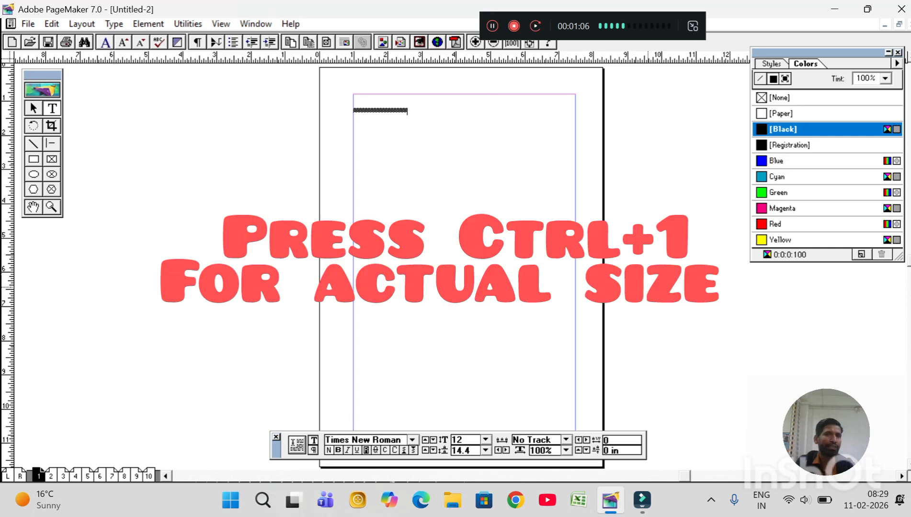
{"action": "key", "text": "ctrl+1"}
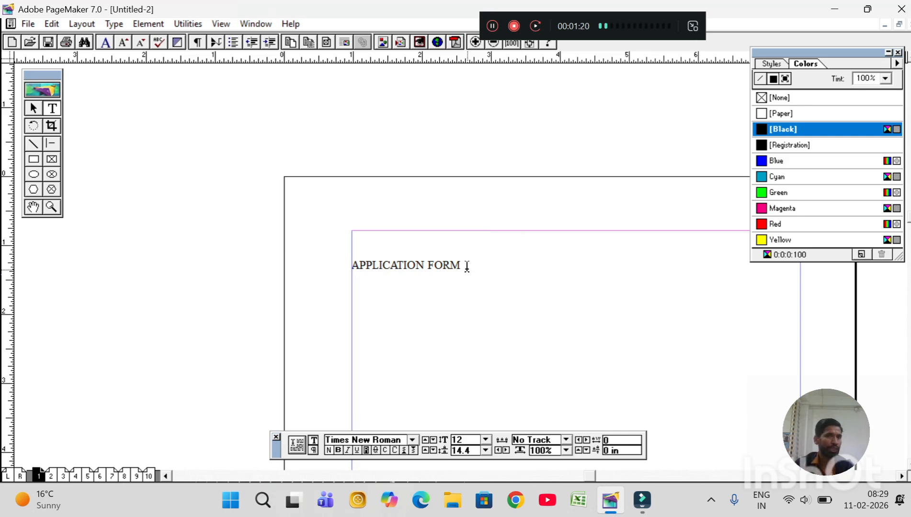
Step: Format the APPLICATION FORM heading as 30 pt, bold and underlined
{"action": "left_click_drag", "start_coordinate": [467, 267], "coordinate": [350, 266]}
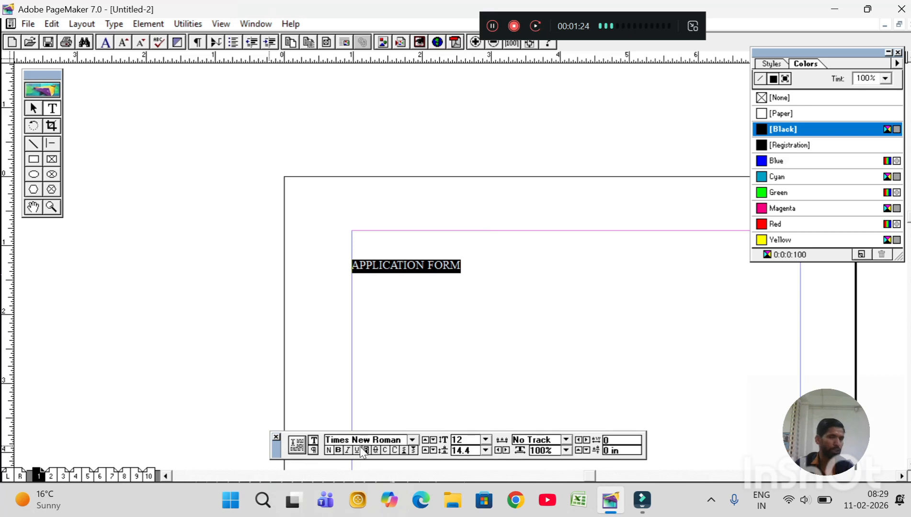
{"action": "left_click", "coordinate": [485, 438]}
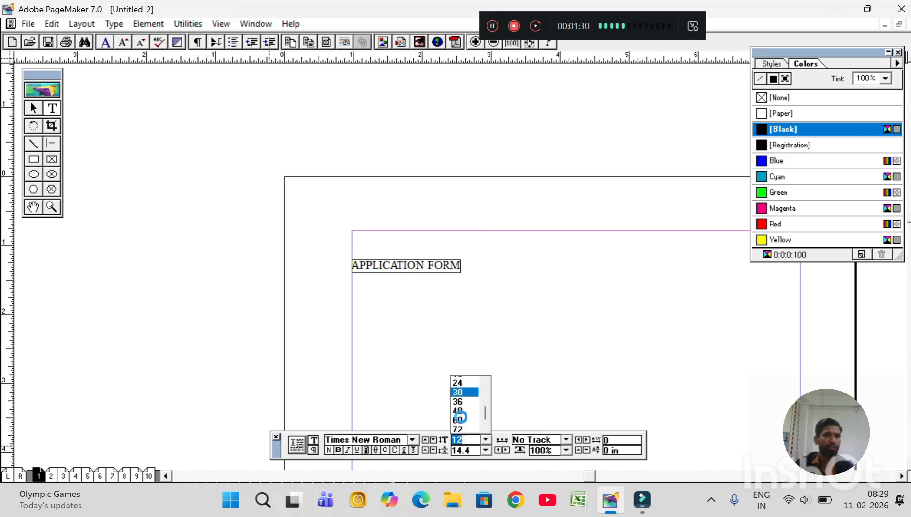
{"action": "left_click", "coordinate": [460, 417]}
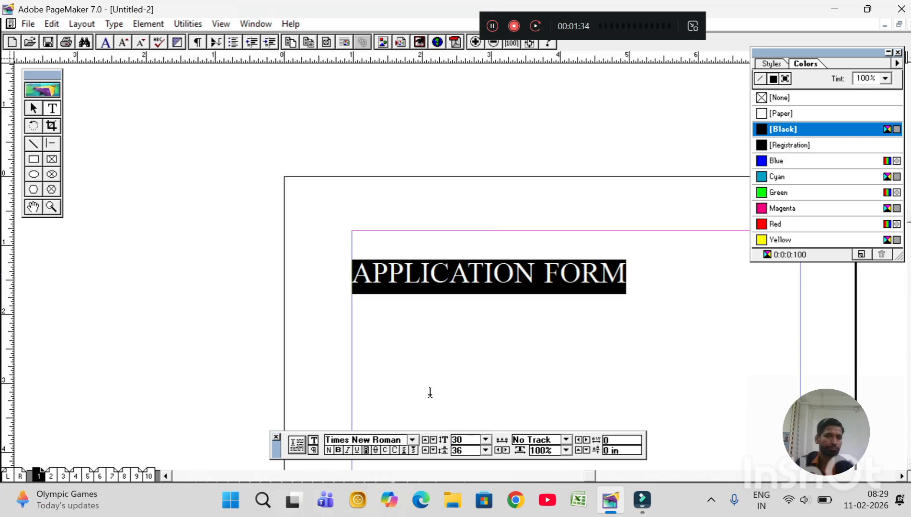
{"action": "left_click", "coordinate": [338, 450]}
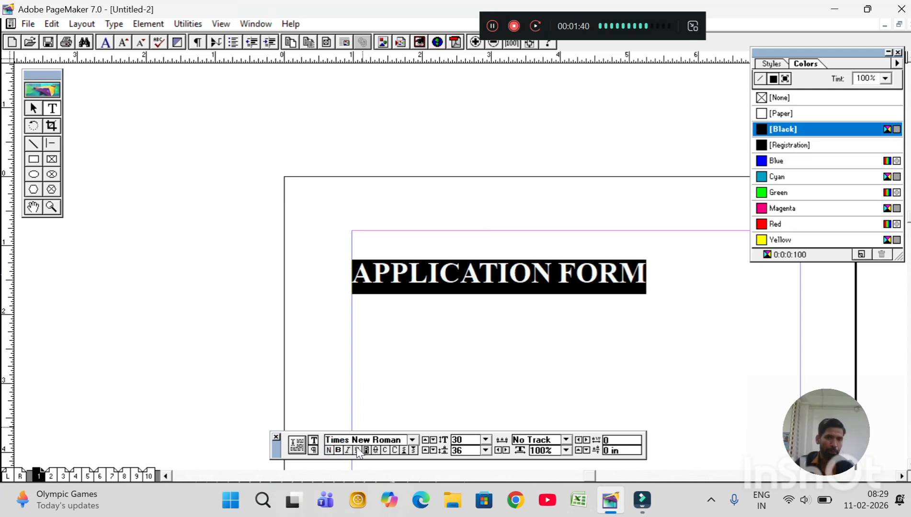
{"action": "left_click", "coordinate": [356, 450]}
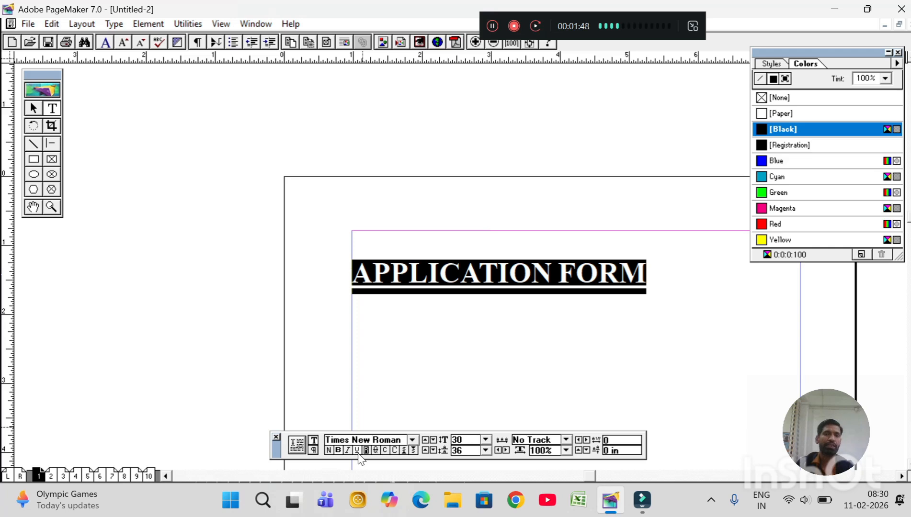
Step: Center the APPLICATION FORM heading between the page margins
{"action": "left_click", "coordinate": [314, 451]}
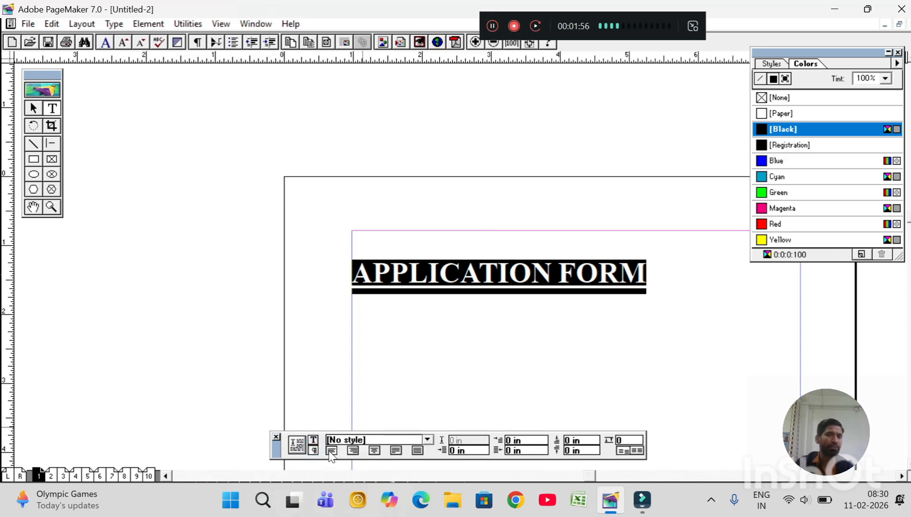
{"action": "left_click", "coordinate": [354, 451]}
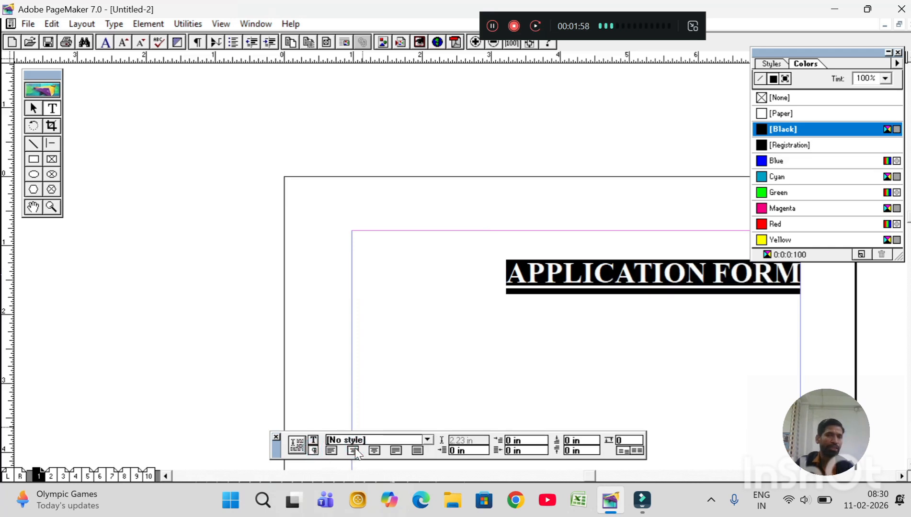
{"action": "left_click", "coordinate": [374, 451]}
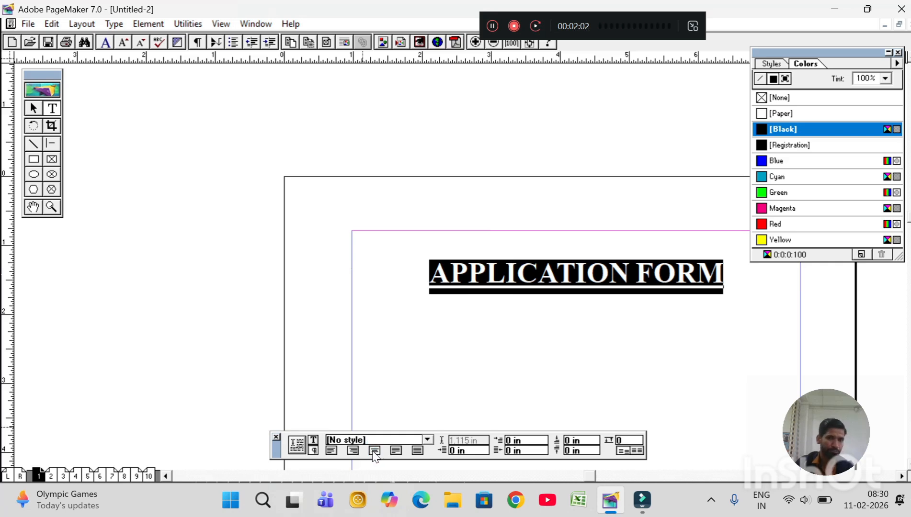
Step: Add the field label "STUDENT'S NAME :-" at the left margin below the heading
{"action": "left_click", "coordinate": [73, 109]}
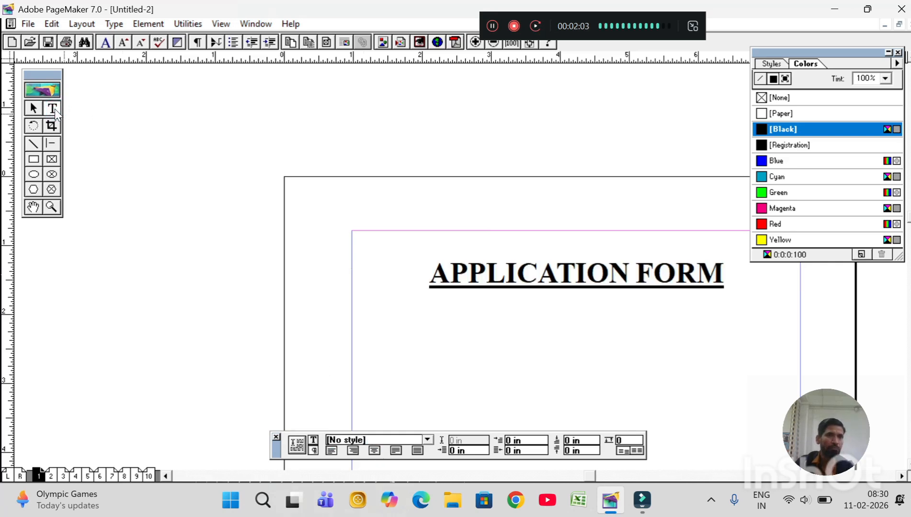
{"action": "left_click", "coordinate": [366, 312]}
{"action": "type", "text": "S"}
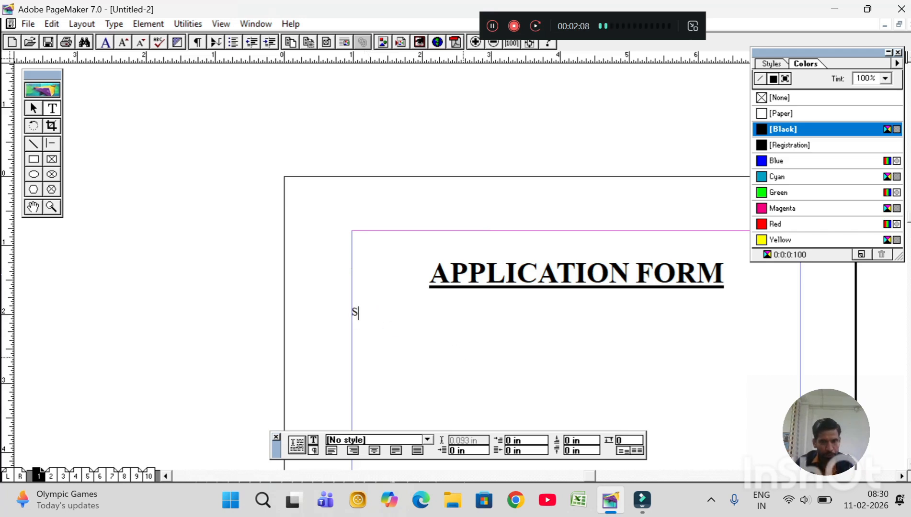
{"action": "type", "text": "TUDENTS"}
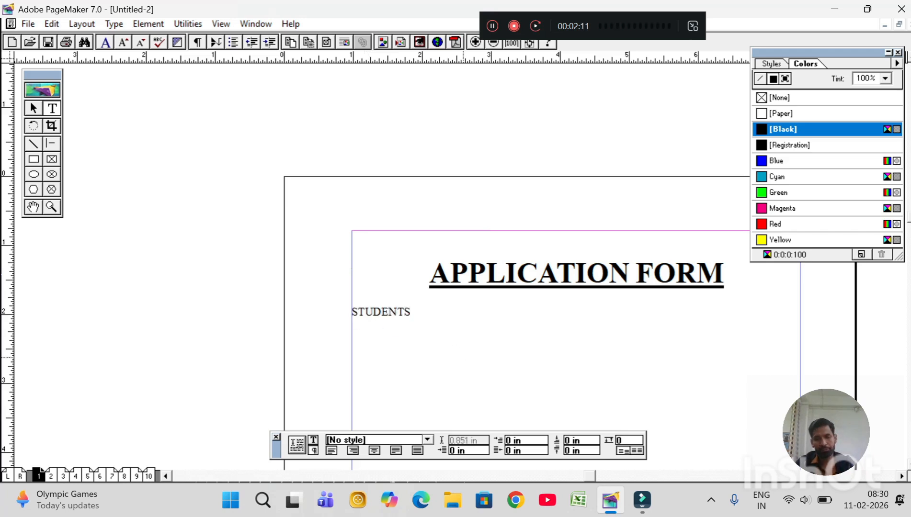
{"action": "key", "text": "BackSpace"}
{"action": "type", "text": "'S "}
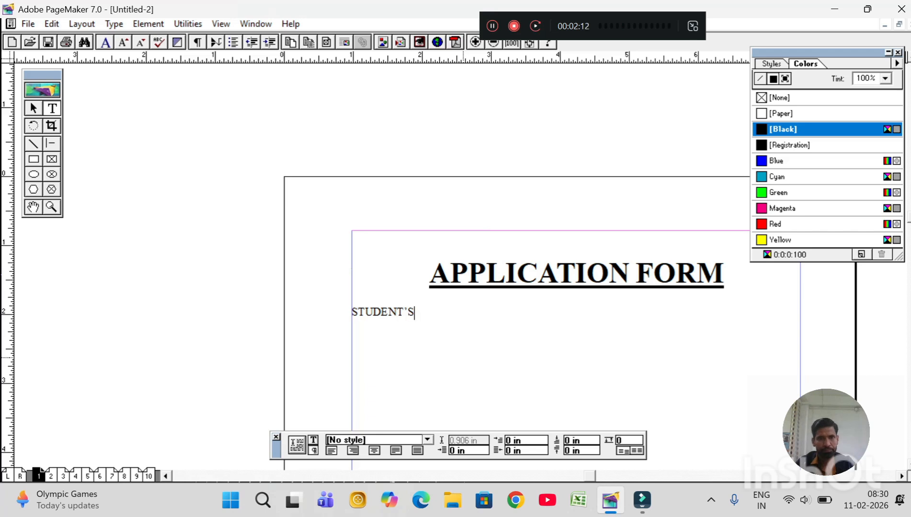
{"action": "type", "text": "NAME"}
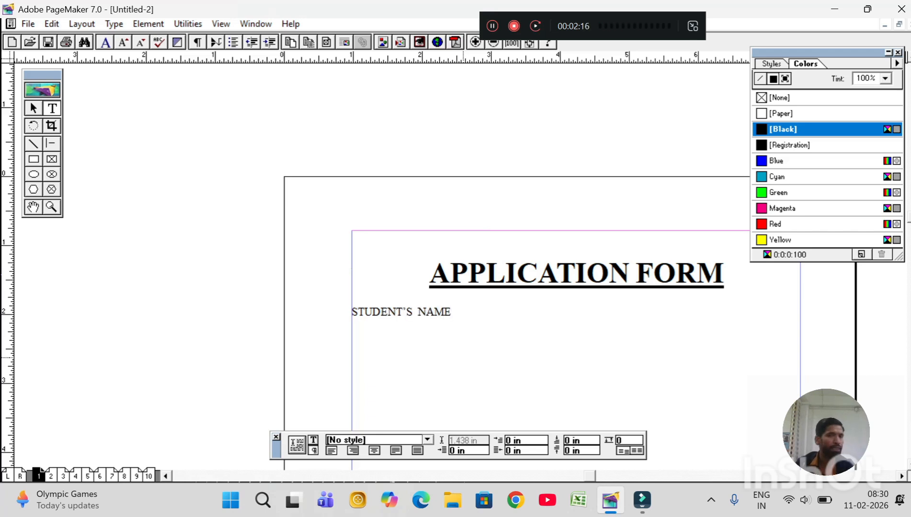
{"action": "type", "text": " :"}
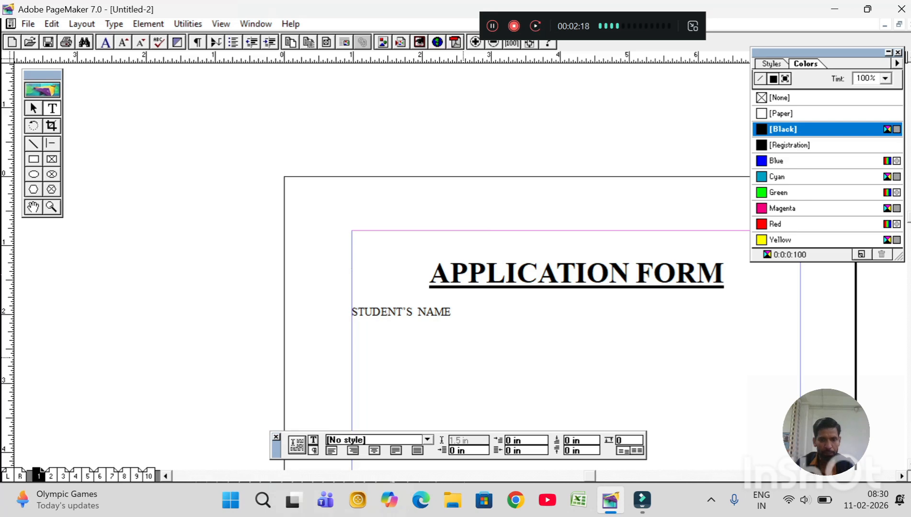
{"action": "type", "text": "-"}
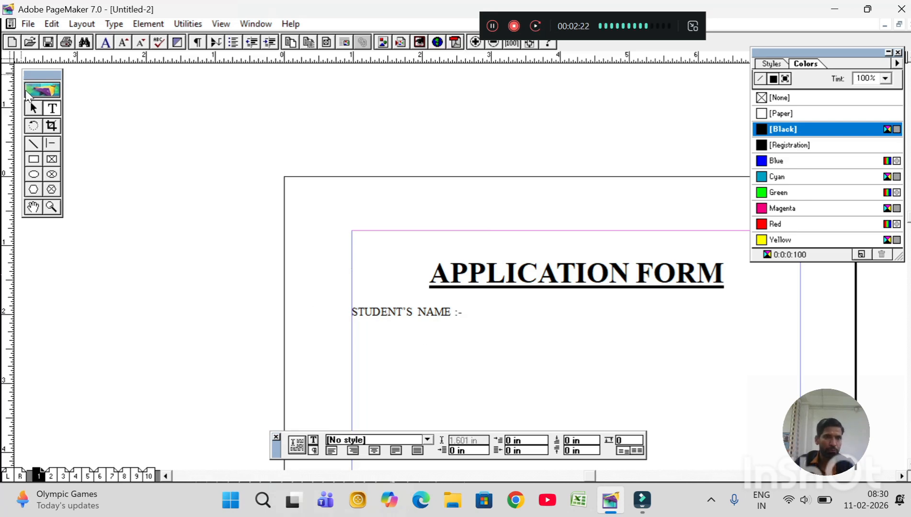
Step: Narrow the STUDENT'S NAME text block from its right side to about 1.89 in wide
{"action": "left_click", "coordinate": [34, 108]}
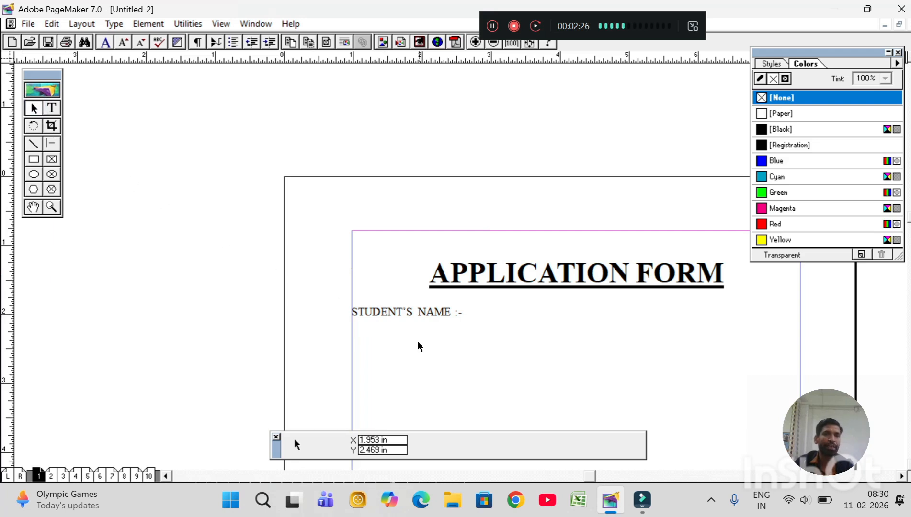
{"action": "left_click", "coordinate": [402, 314]}
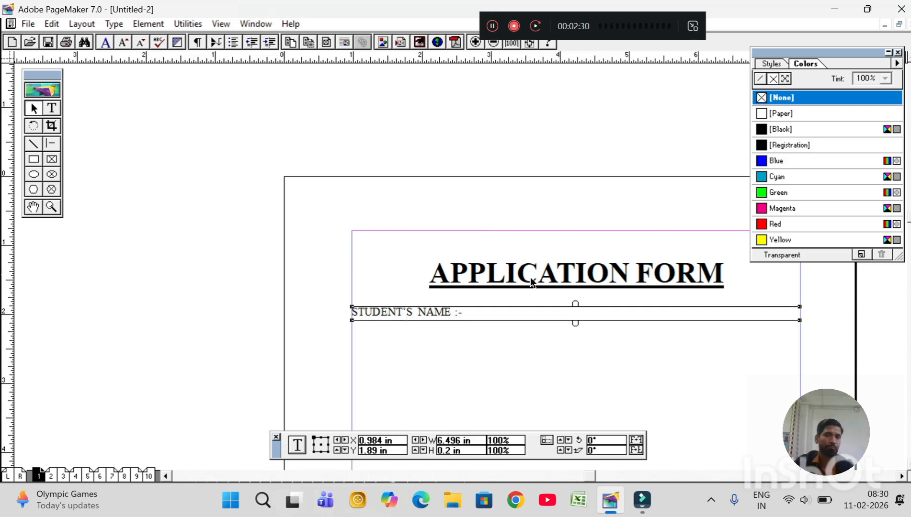
{"action": "left_click_drag", "start_coordinate": [800, 320], "coordinate": [482, 321]}
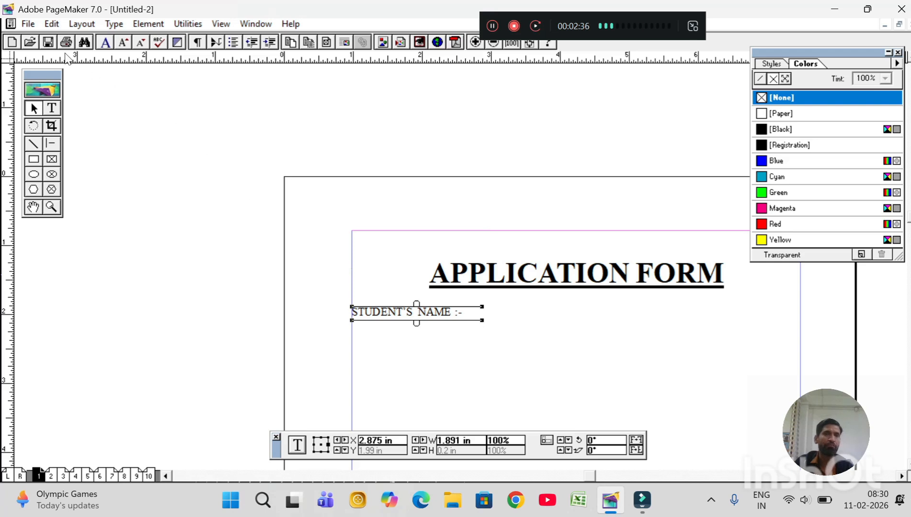
Step: Paste 12 copies of the STUDENT'S NAME label with a 0 in horizontal offset and a 0.5 in vertical offset
{"action": "left_click", "coordinate": [48, 24]}
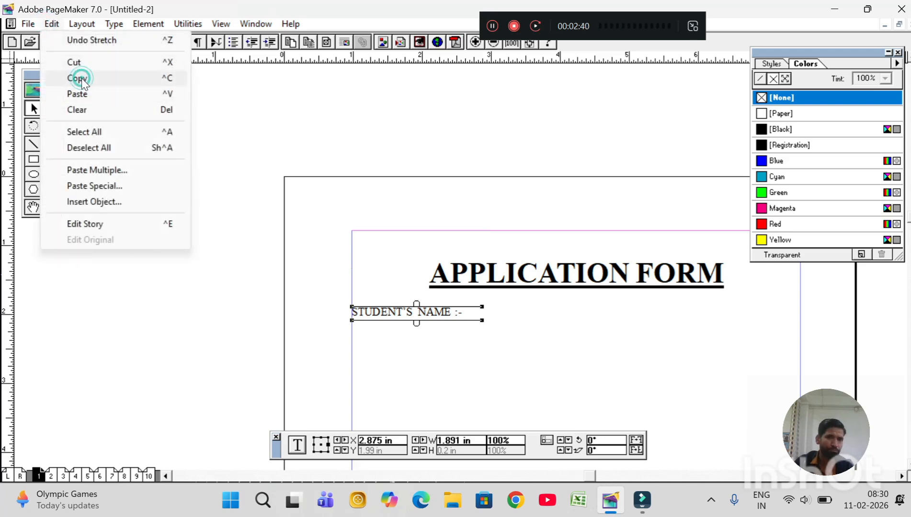
{"action": "left_click", "coordinate": [82, 78]}
{"action": "left_click", "coordinate": [54, 24]}
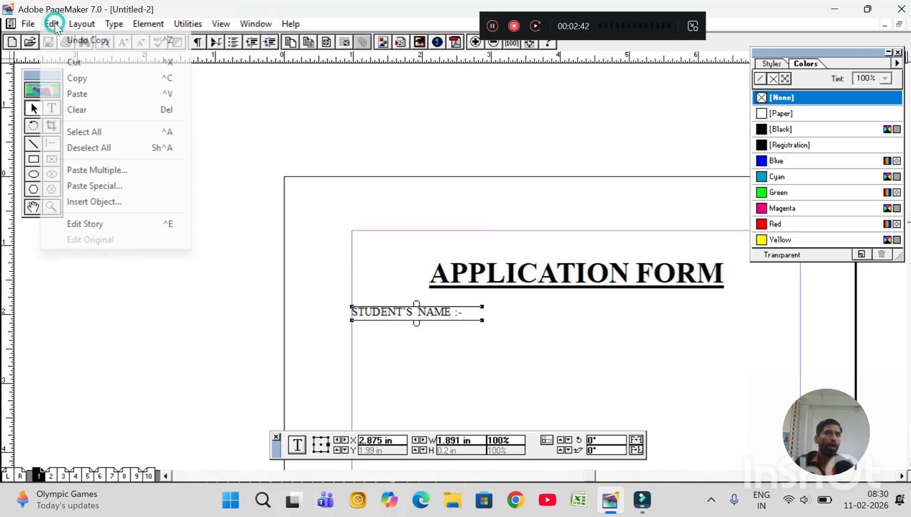
{"action": "left_click", "coordinate": [97, 171]}
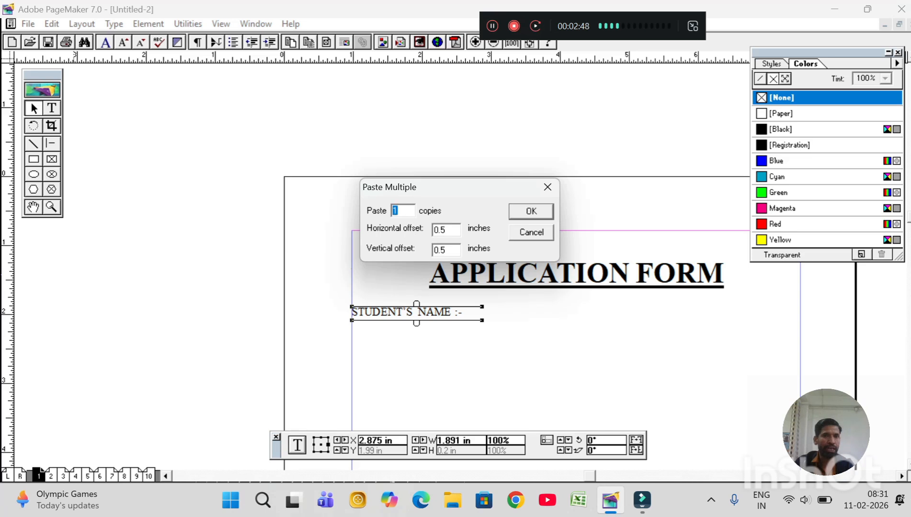
{"action": "left_click", "coordinate": [401, 211]}
{"action": "type", "text": "2"}
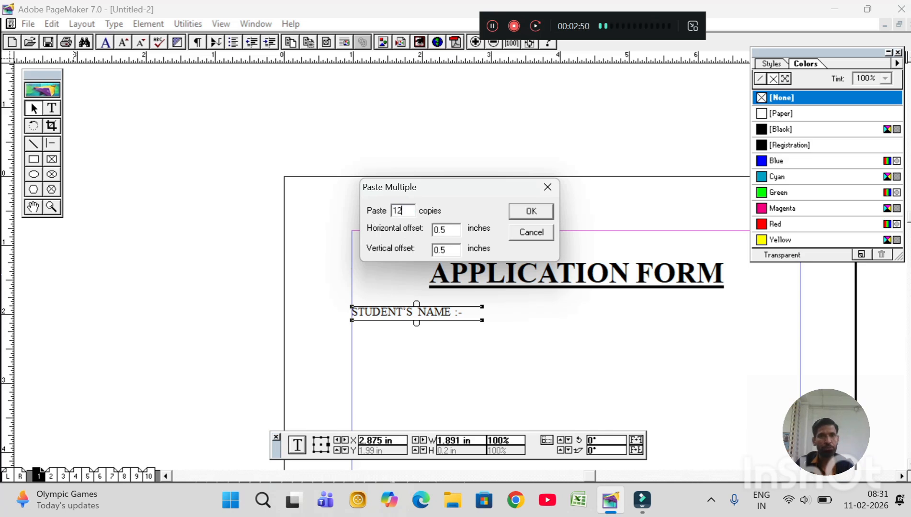
{"action": "key", "text": "Tab"}
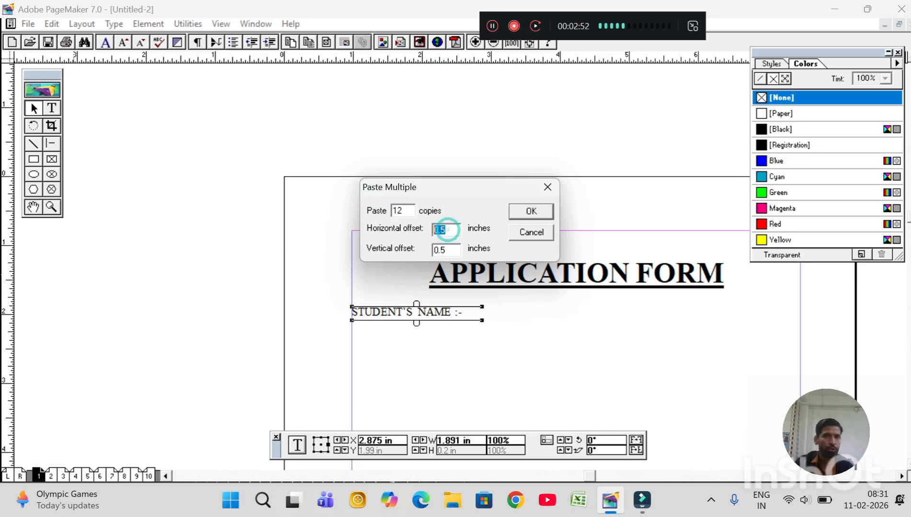
{"action": "type", "text": "0"}
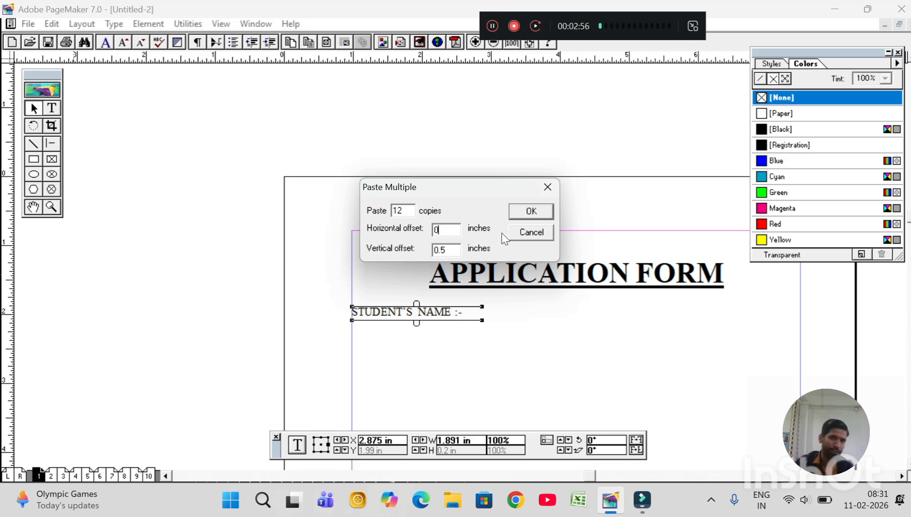
{"action": "left_click", "coordinate": [530, 212]}
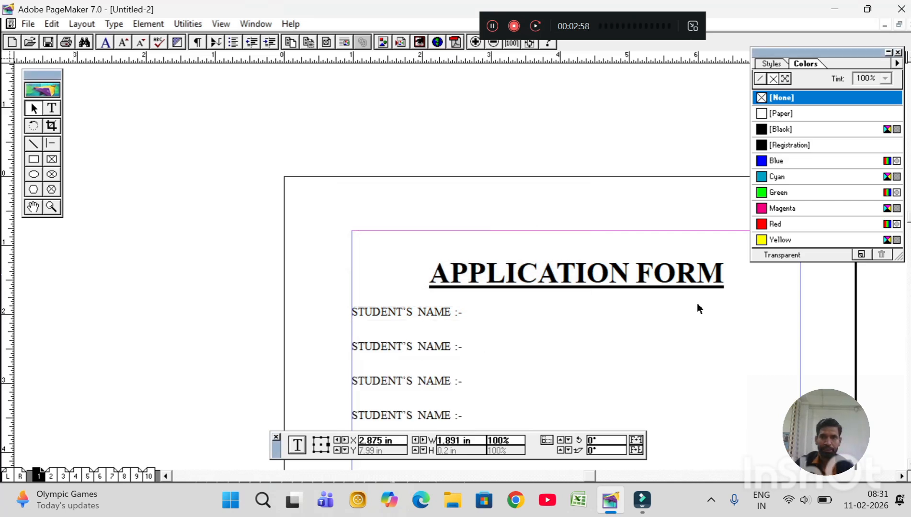
Step: Change the second label in the column to FATHER'S NAME and the third to MOTHER'S NAME
{"action": "scroll", "coordinate": [551, 268], "scroll_direction": "down", "scroll_amount": 4}
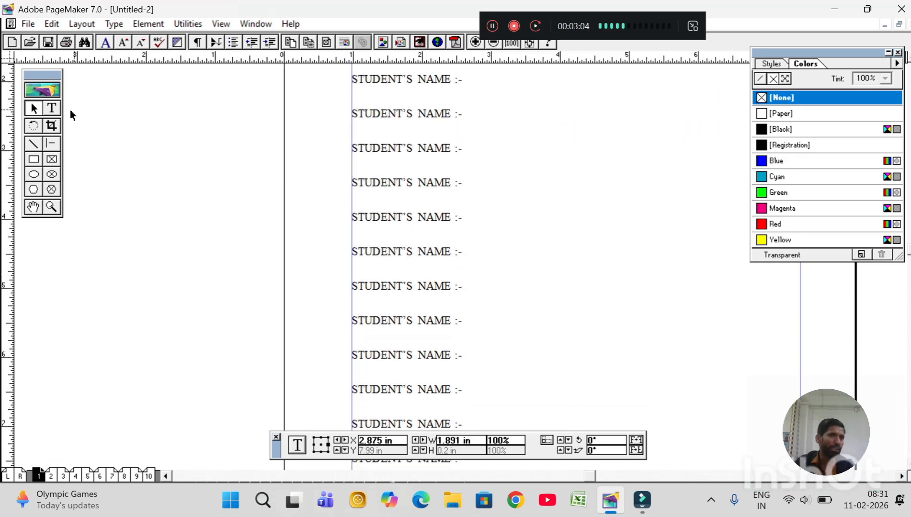
{"action": "left_click", "coordinate": [52, 108]}
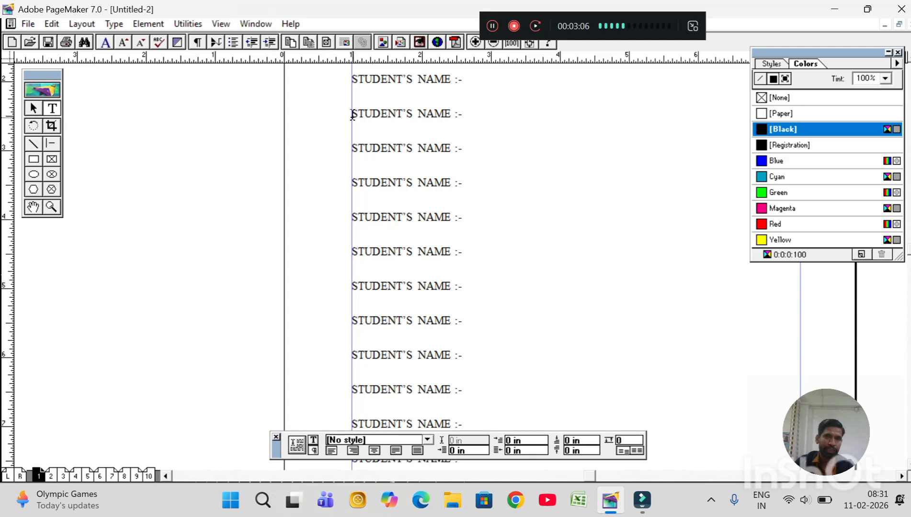
{"action": "left_click_drag", "start_coordinate": [352, 114], "coordinate": [399, 109]}
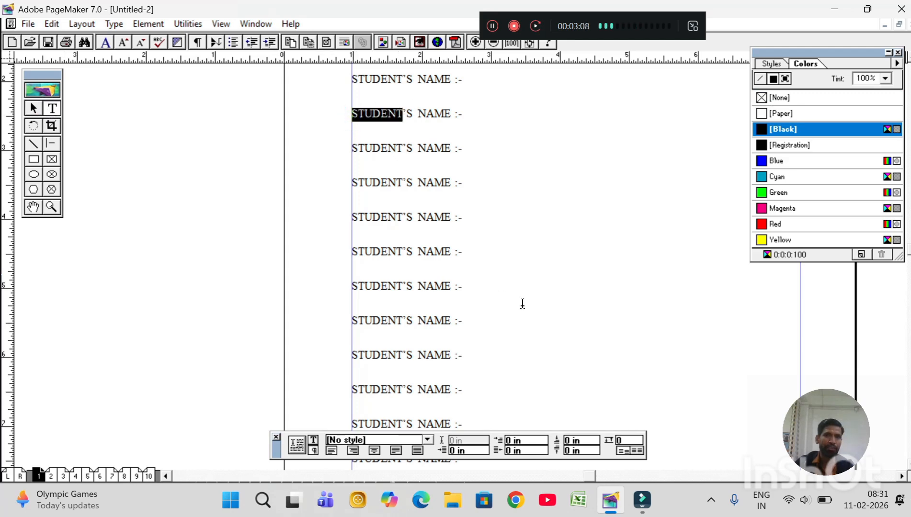
{"action": "type", "text": "FATHER"}
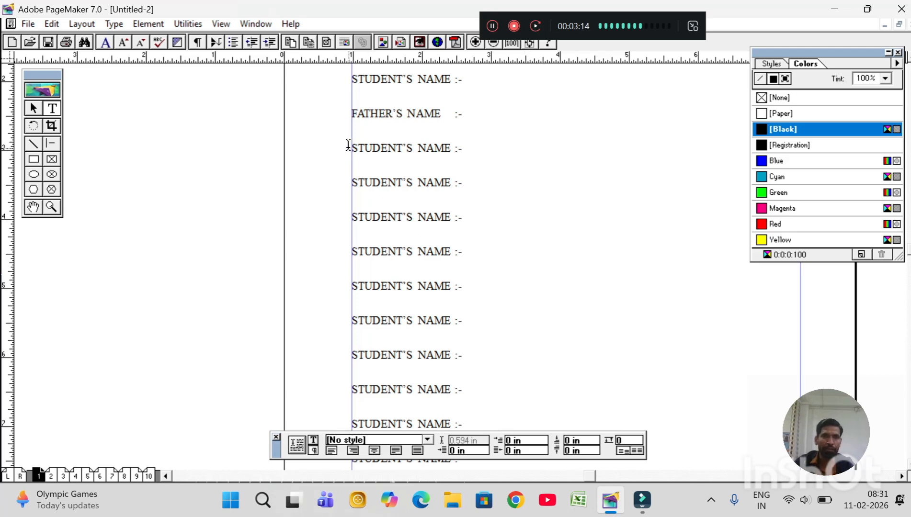
{"action": "left_click_drag", "start_coordinate": [351, 148], "coordinate": [402, 155]}
{"action": "type", "text": "MO"}
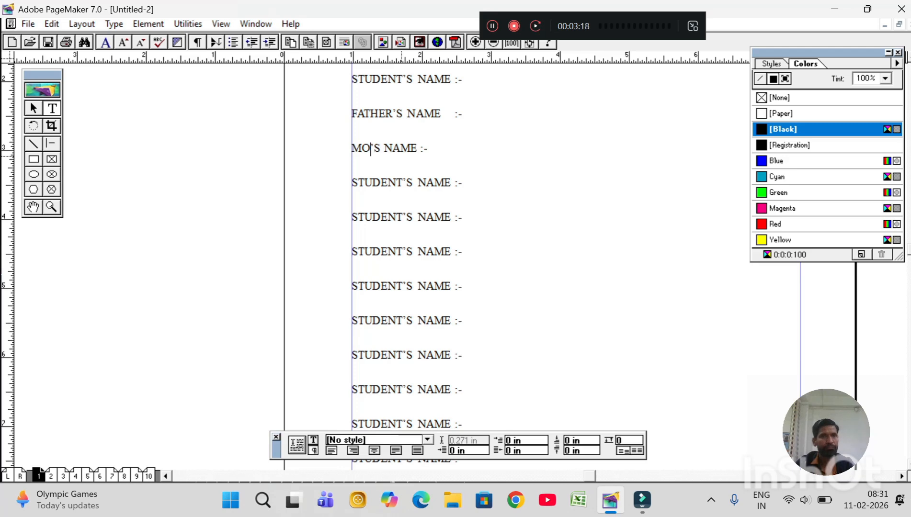
{"action": "type", "text": "THER"}
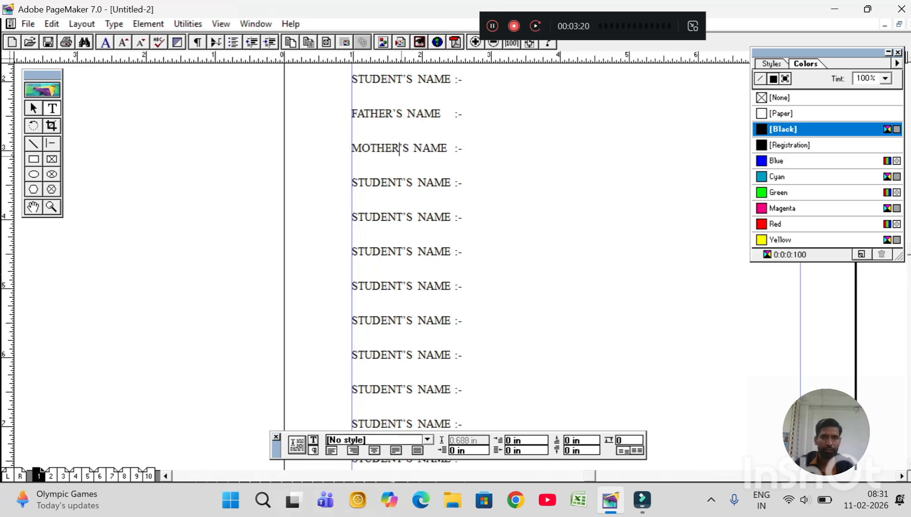
Step: Replace the fourth label's text with ADDRESS and tab its colon into line with the labels above
{"action": "left_click", "coordinate": [352, 184]}
{"action": "left_click_drag", "start_coordinate": [392, 175], "coordinate": [394, 181]}
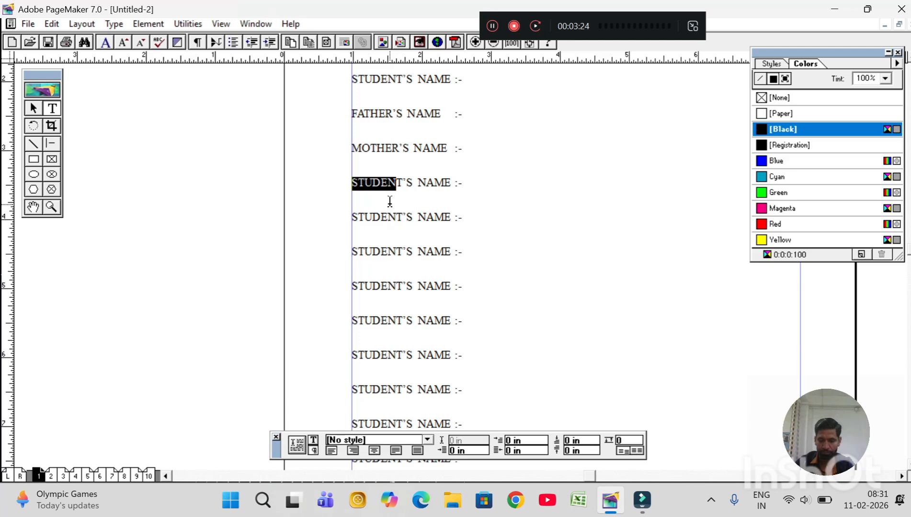
{"action": "key", "text": "Delete"}
{"action": "key", "text": "Delete"}
{"action": "key", "text": "Delete"}
{"action": "key", "text": "Delete"}
{"action": "key", "text": "Delete"}
{"action": "key", "text": "Delete"}
{"action": "key", "text": "Delete"}
{"action": "key", "text": "Delete"}
{"action": "key", "text": "Delete"}
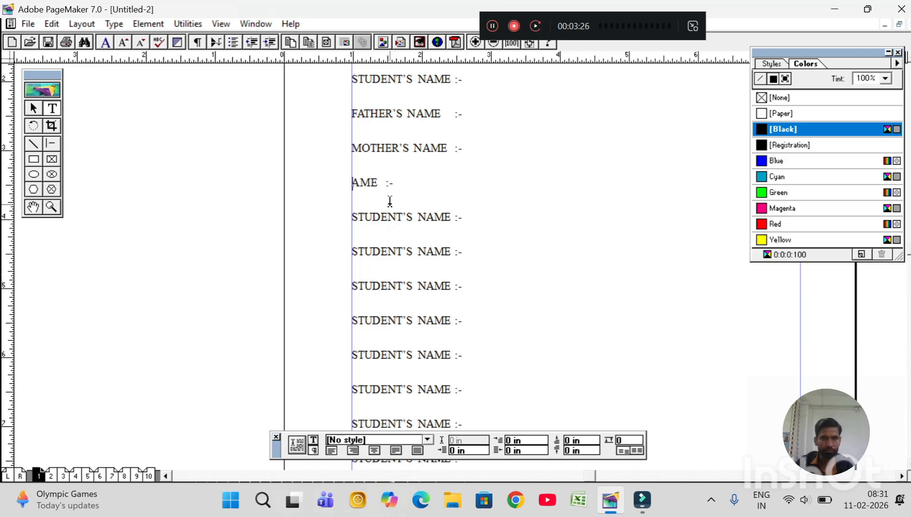
{"action": "type", "text": "D"}
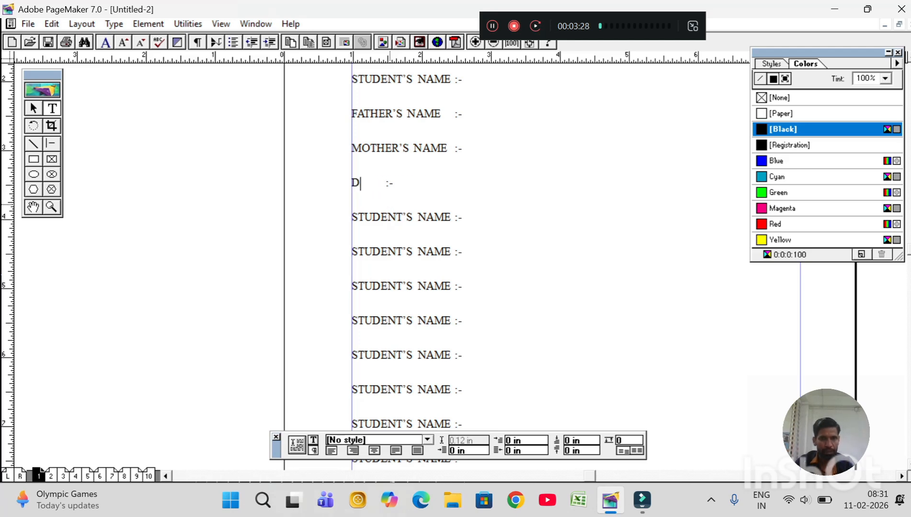
{"action": "key", "text": "BackSpace"}
{"action": "type", "text": "ADDRESS"}
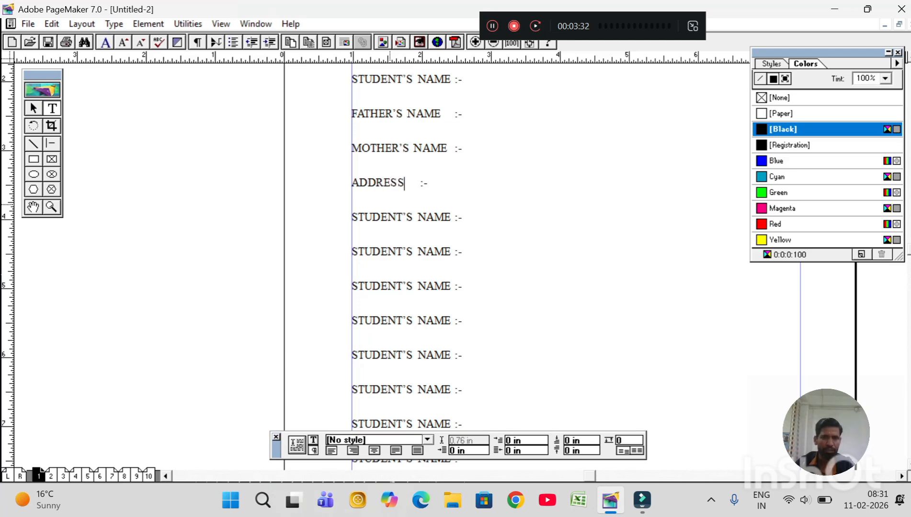
{"action": "key", "text": "Tab"}
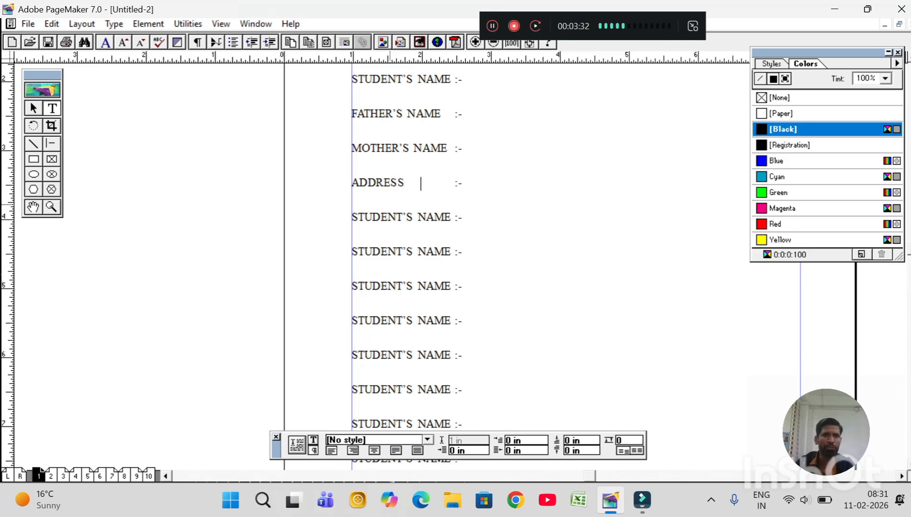
Step: Delete the STUDENT'S NAME text block directly below ADDRESS to leave a blank row
{"action": "left_click", "coordinate": [352, 217]}
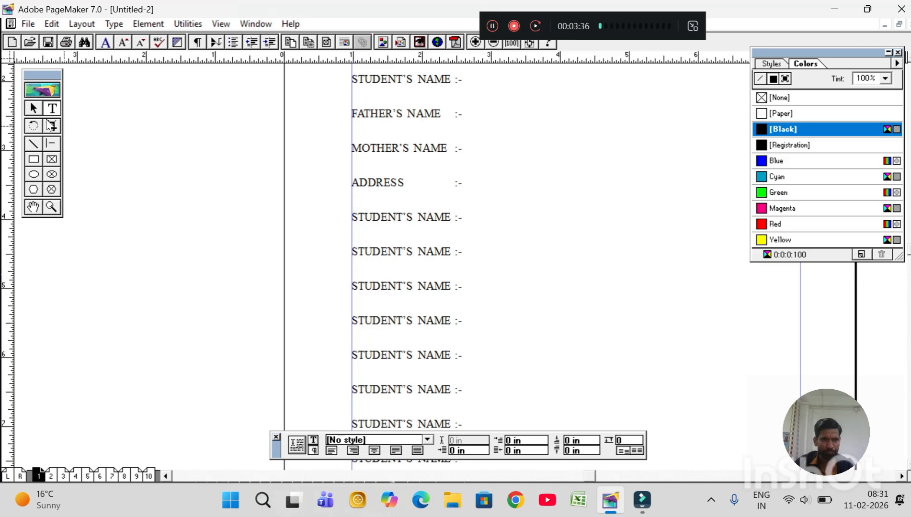
{"action": "left_click", "coordinate": [34, 108]}
{"action": "left_click", "coordinate": [383, 221]}
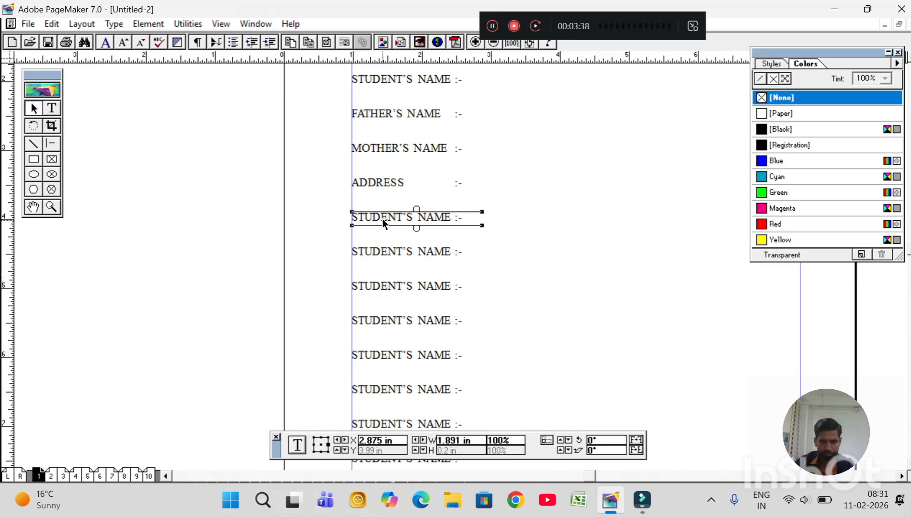
{"action": "key", "text": "Delete"}
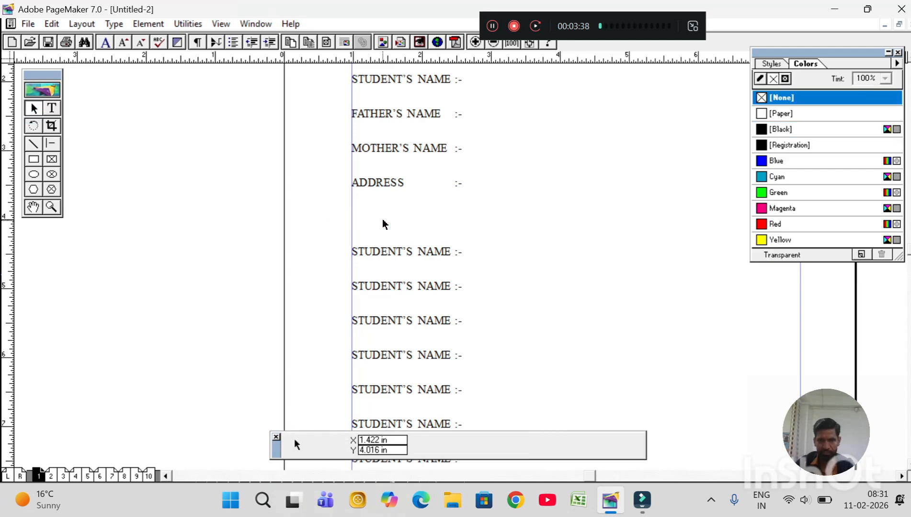
Step: Replace the first label after the blank row with DATE OF BIRTH, tabbing its colon into line with those above
{"action": "left_click", "coordinate": [51, 108]}
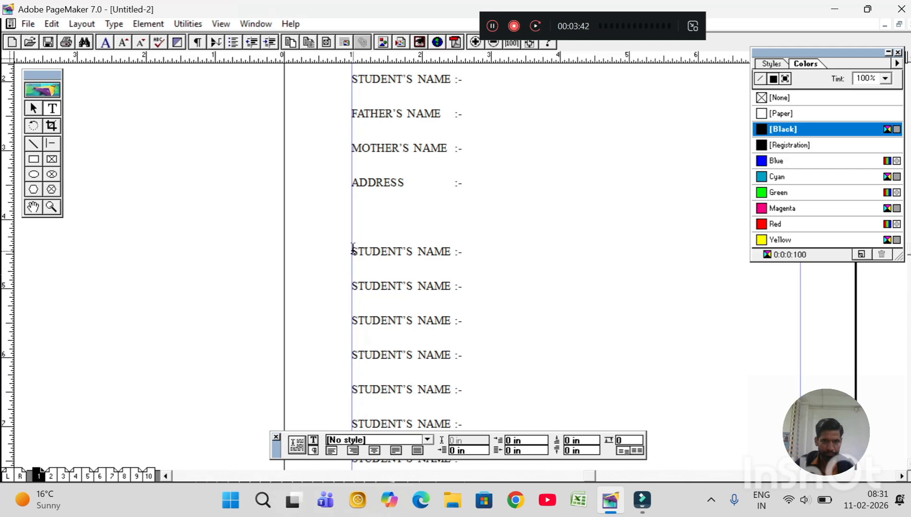
{"action": "left_click_drag", "start_coordinate": [353, 249], "coordinate": [452, 253]}
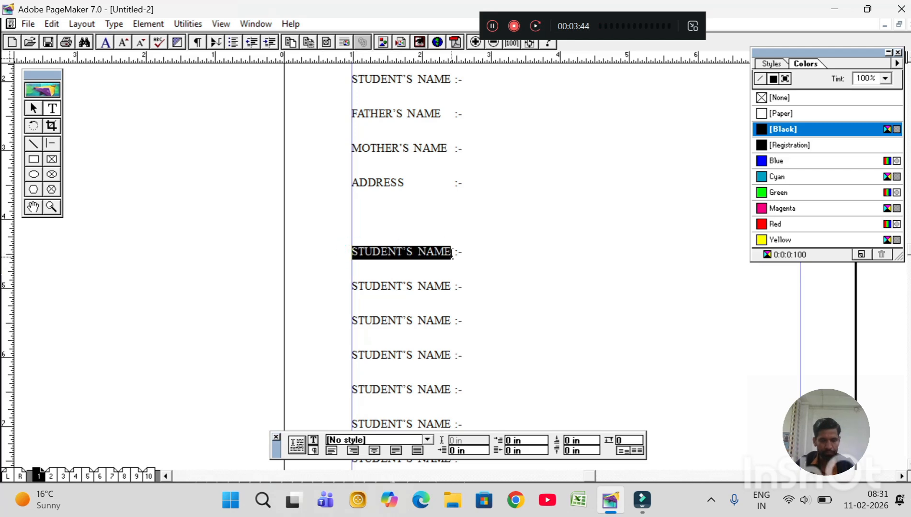
{"action": "type", "text": "DATE OF B"}
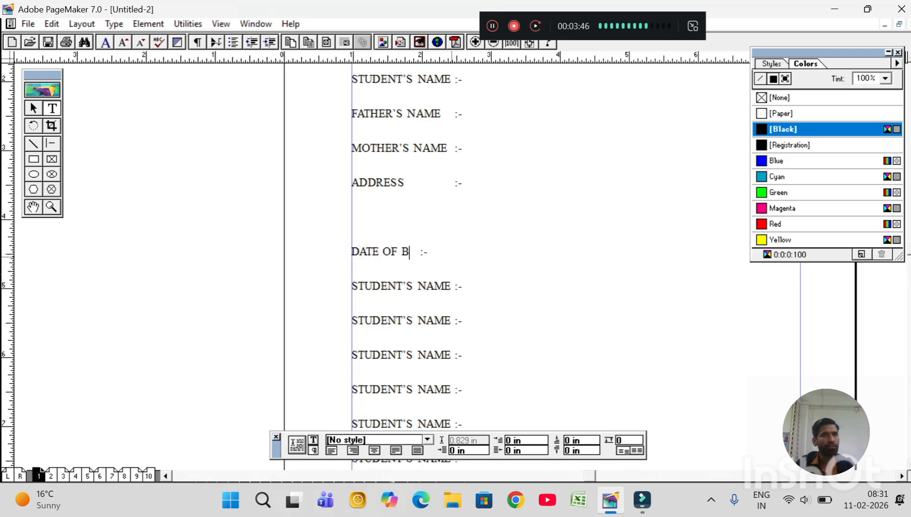
{"action": "type", "text": "IR"}
{"action": "type", "text": "TH"}
{"action": "key", "text": "Tab"}
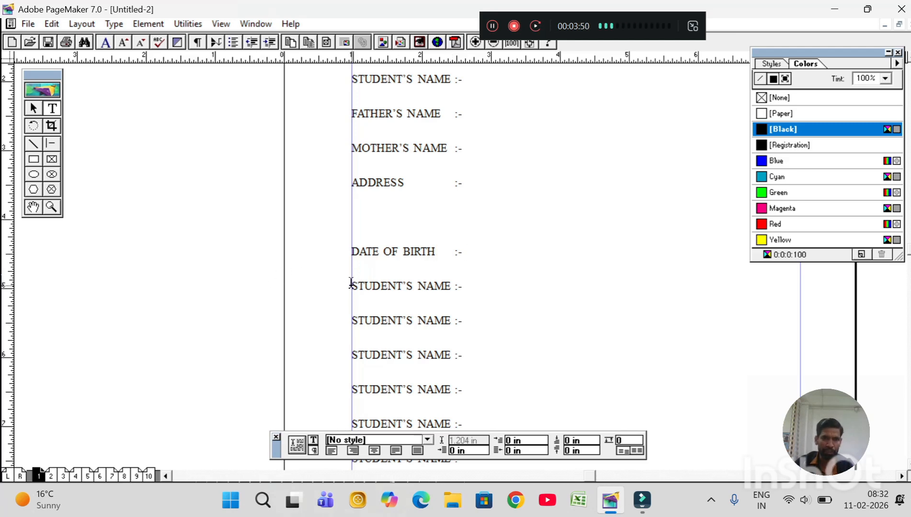
Step: Change the two labels below DATE OF BIRTH to HOBBIES and LANGUAGE
{"action": "left_click_drag", "start_coordinate": [351, 286], "coordinate": [443, 299]}
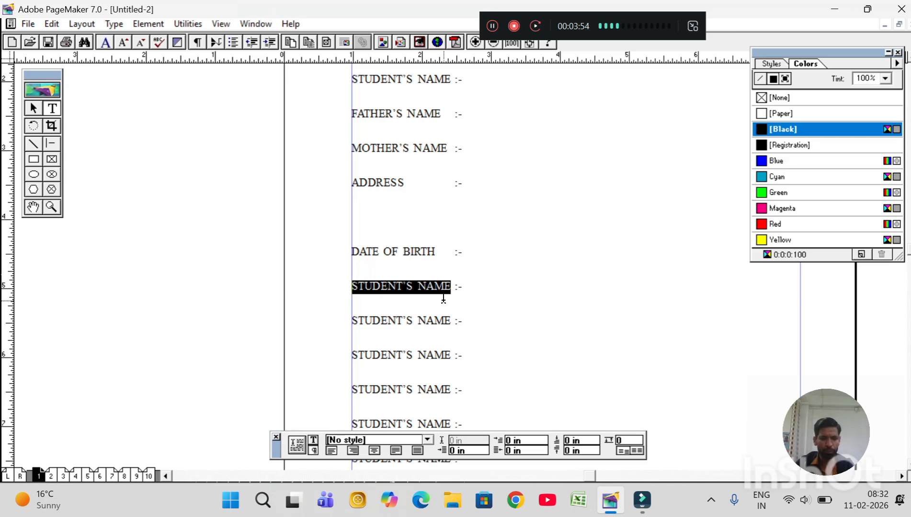
{"action": "type", "text": "HOBBIES"}
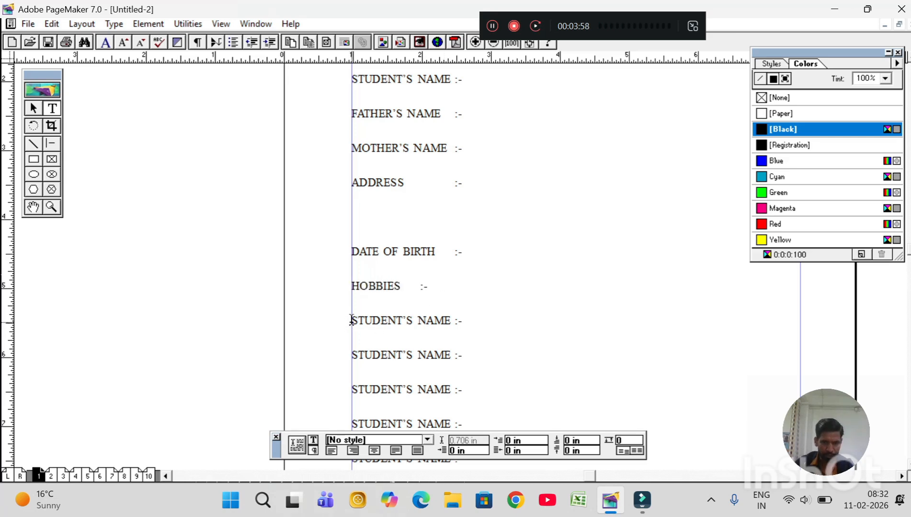
{"action": "left_click_drag", "start_coordinate": [351, 319], "coordinate": [444, 319]}
{"action": "key", "text": "BackSpace"}
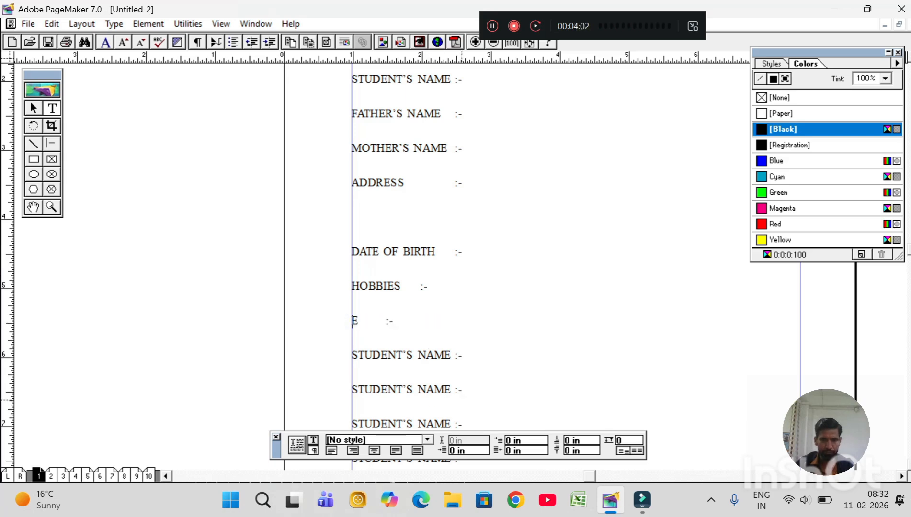
{"action": "type", "text": "LANGUA"}
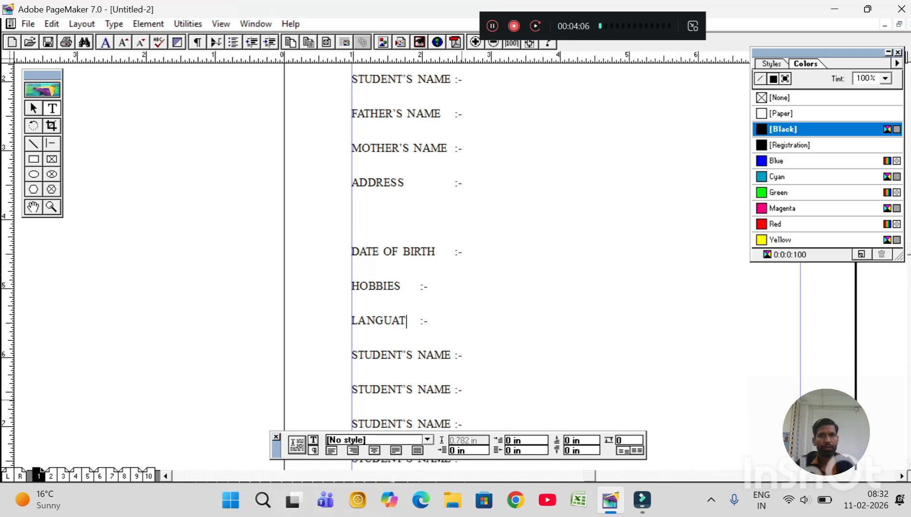
{"action": "type", "text": "GE"}
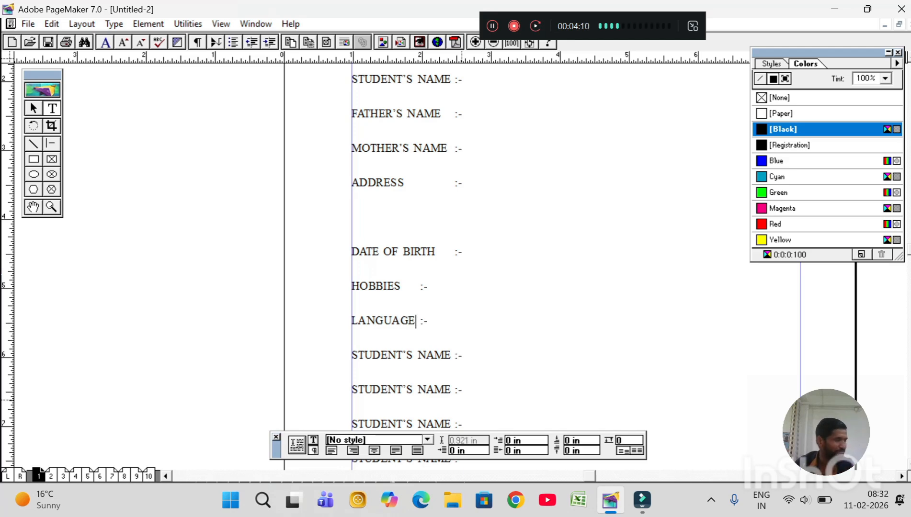
Step: Replace the label below LANGUAGE with EDUACTION and tab its colon into line with the DATE OF BIRTH colon
{"action": "left_click_drag", "start_coordinate": [352, 355], "coordinate": [450, 353]}
{"action": "type", "text": "E     "}
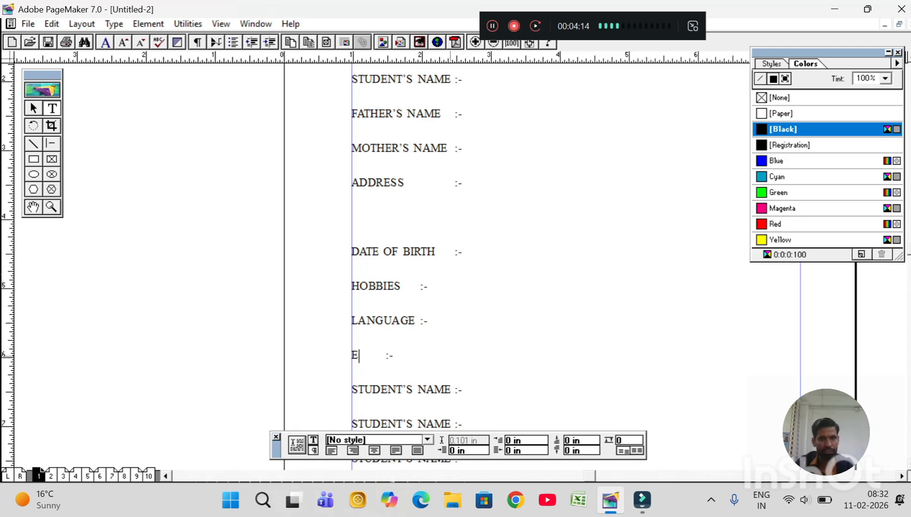
{"action": "type", "text": "DUACT"}
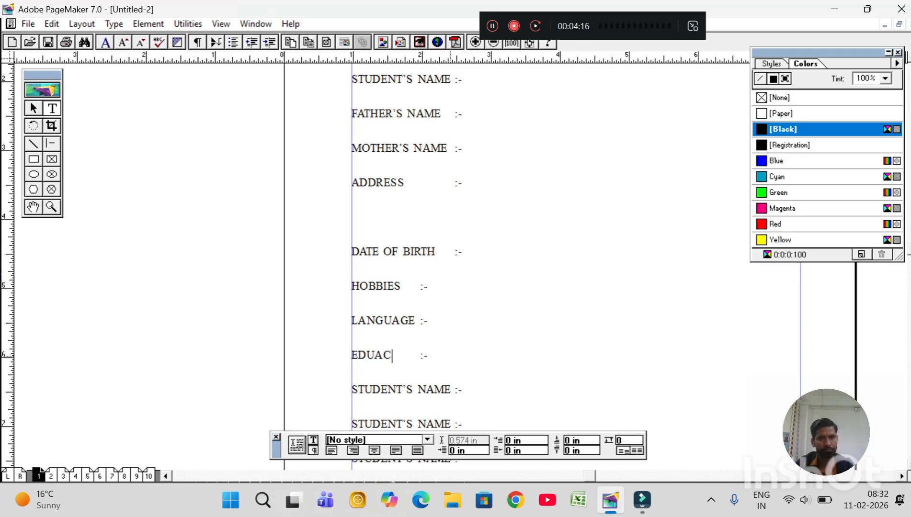
{"action": "type", "text": "ION"}
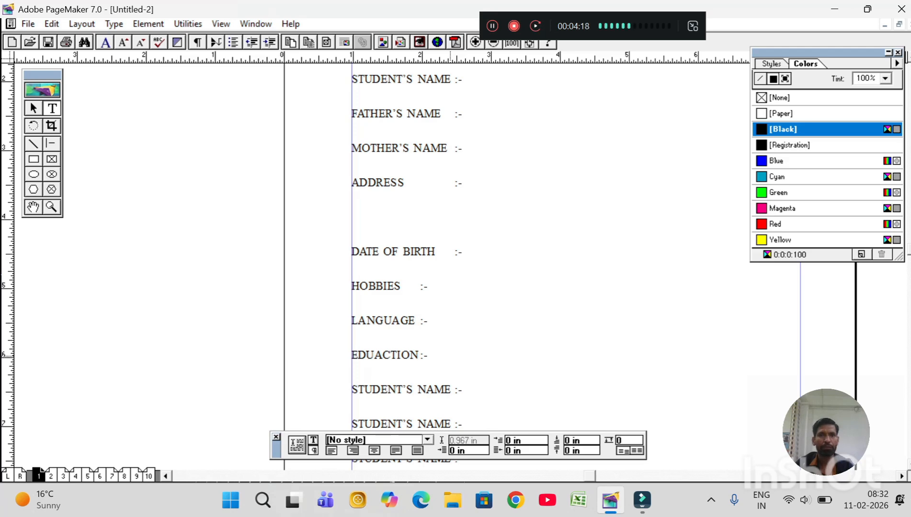
{"action": "key", "text": "Tab"}
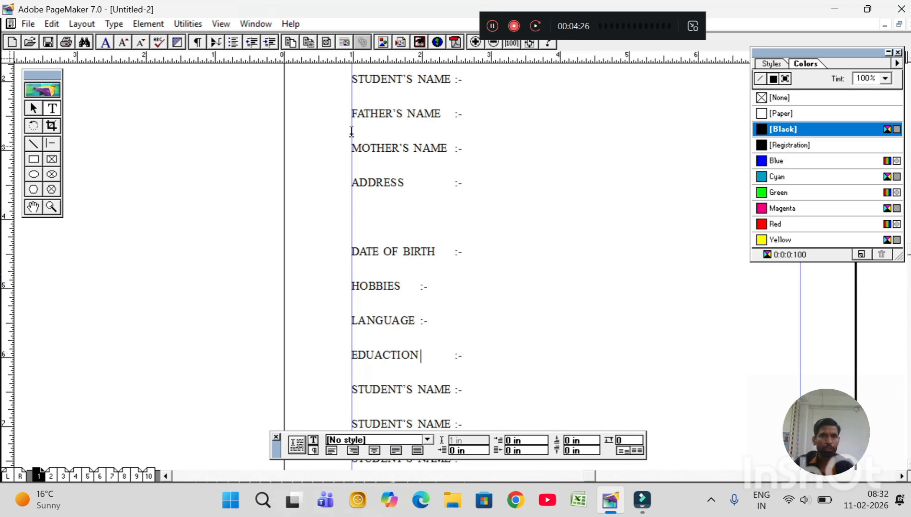
{"action": "key", "text": "ctrl+minus"}
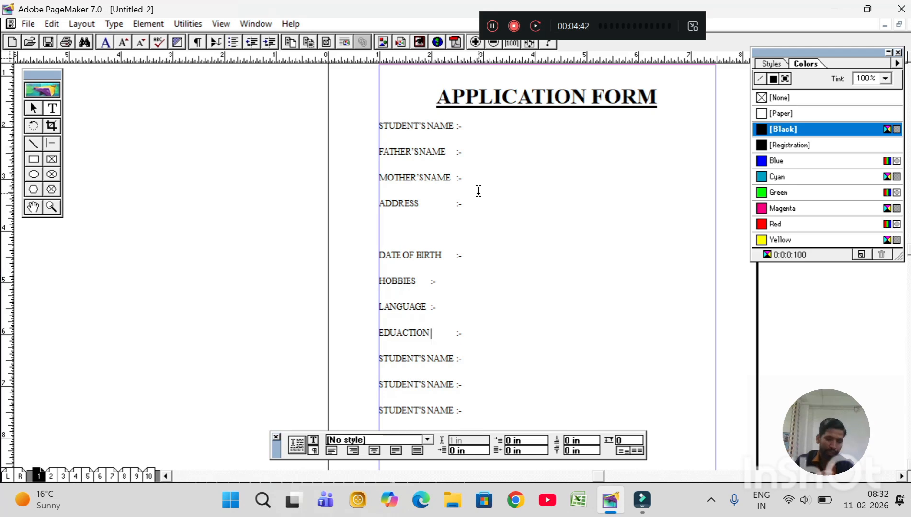
Step: Draw a small box about 0.23 by 0.22 inches just after the STUDENT'S NAME colon and copy it
{"action": "left_click", "coordinate": [33, 161]}
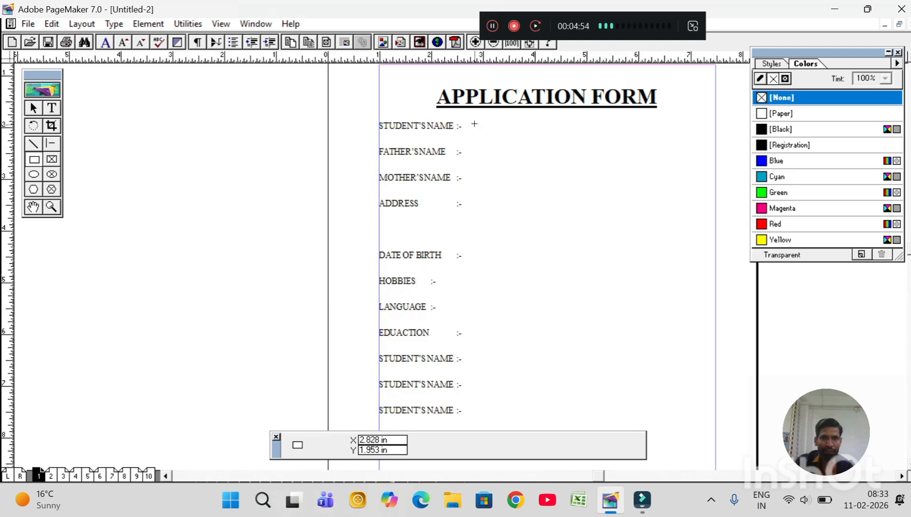
{"action": "left_click_drag", "start_coordinate": [476, 123], "coordinate": [488, 133]}
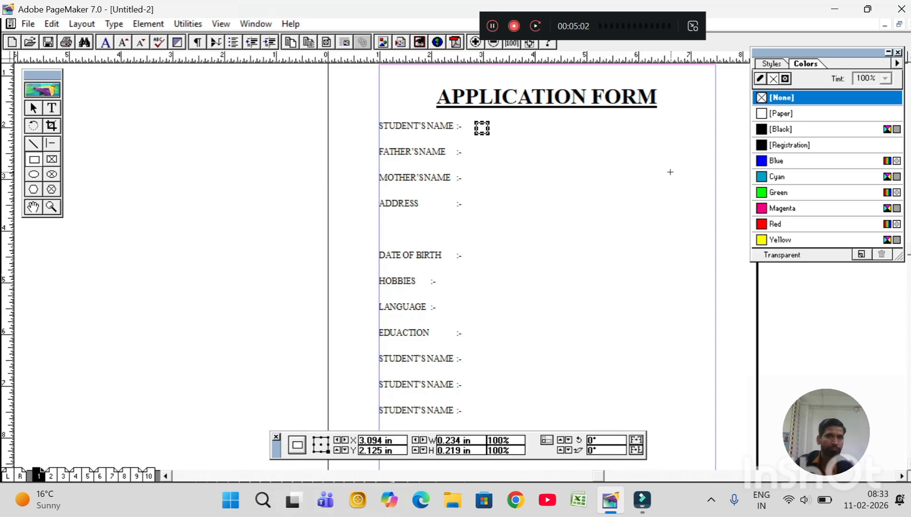
{"action": "left_click", "coordinate": [51, 24]}
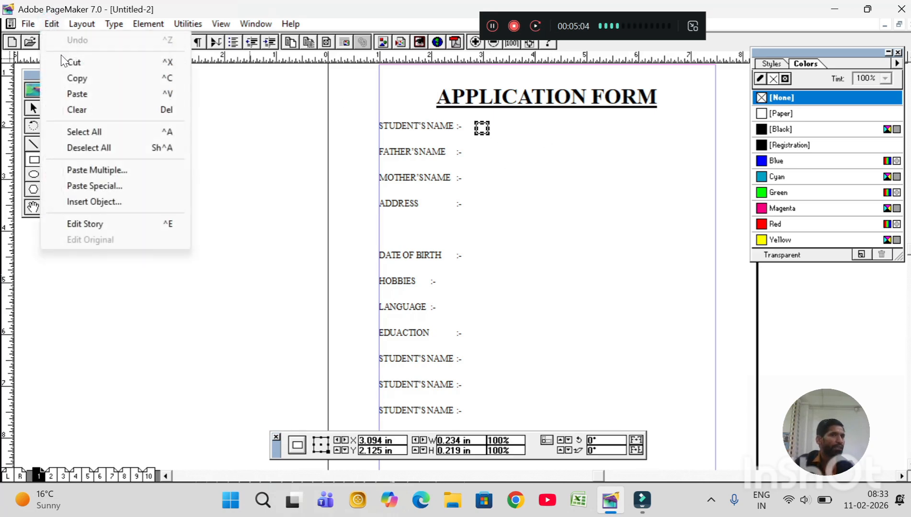
{"action": "left_click", "coordinate": [69, 78]}
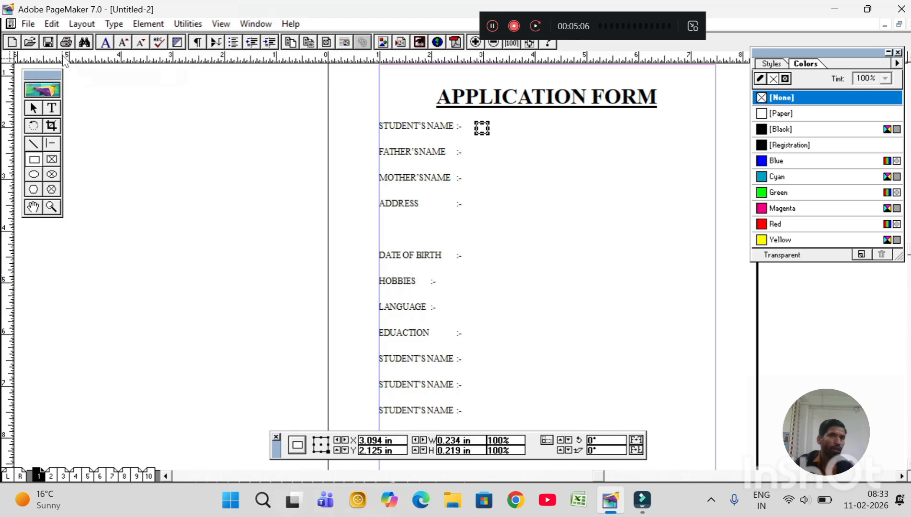
Step: Paste 15 copies of the box in a row with a 0.3-inch horizontal offset and 0 vertical offset
{"action": "left_click", "coordinate": [51, 25]}
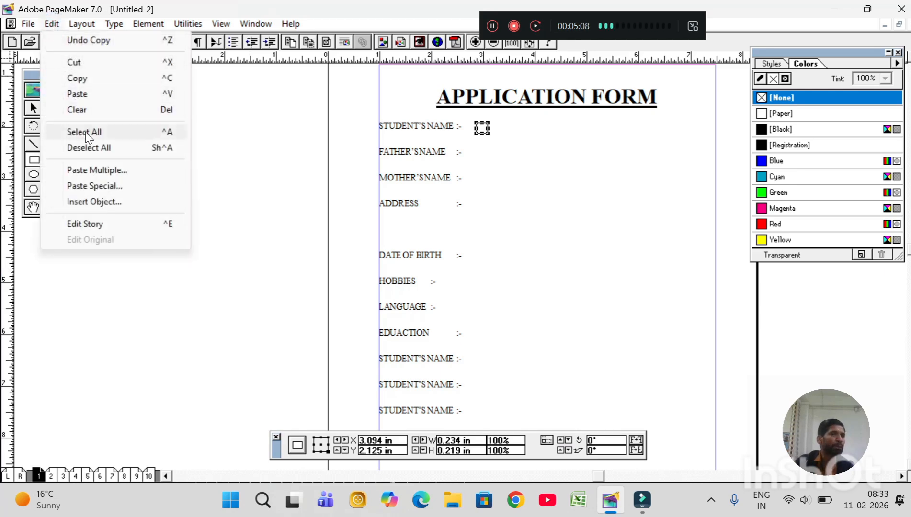
{"action": "left_click", "coordinate": [83, 171]}
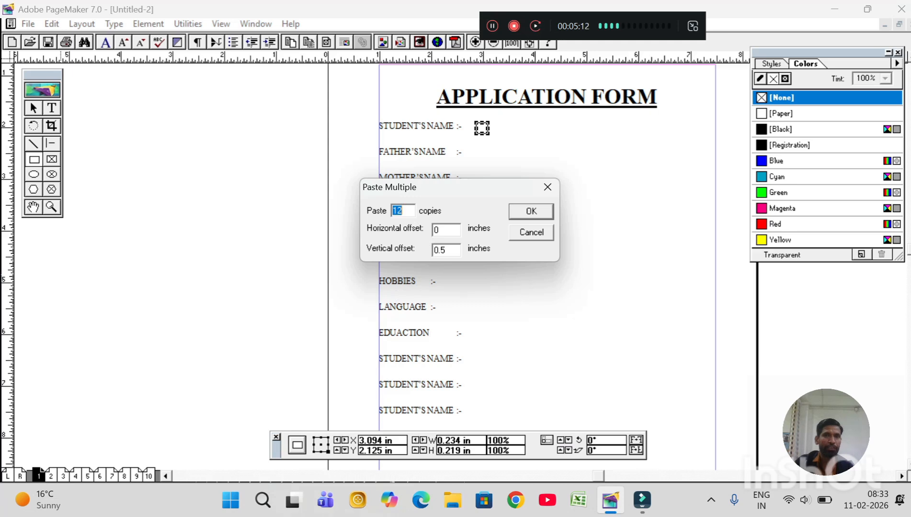
{"action": "double_click", "coordinate": [395, 211]}
{"action": "type", "text": "15"}
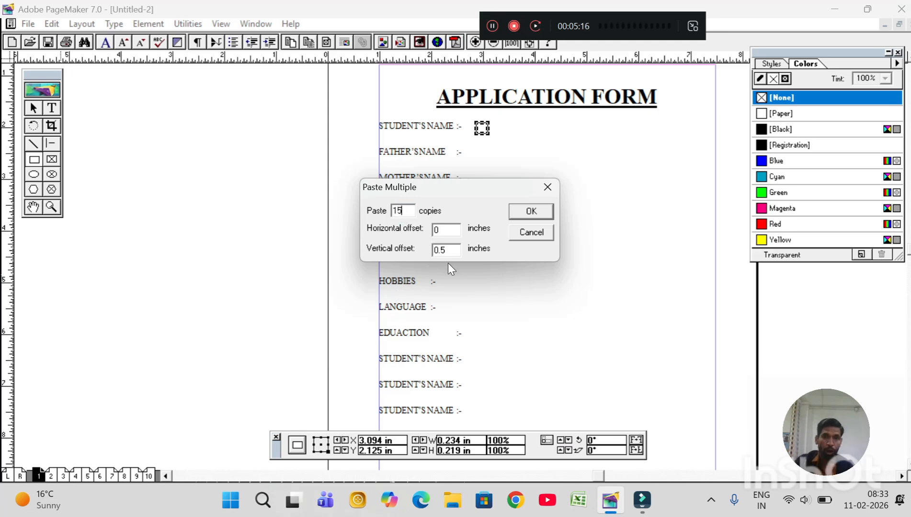
{"action": "double_click", "coordinate": [444, 250]}
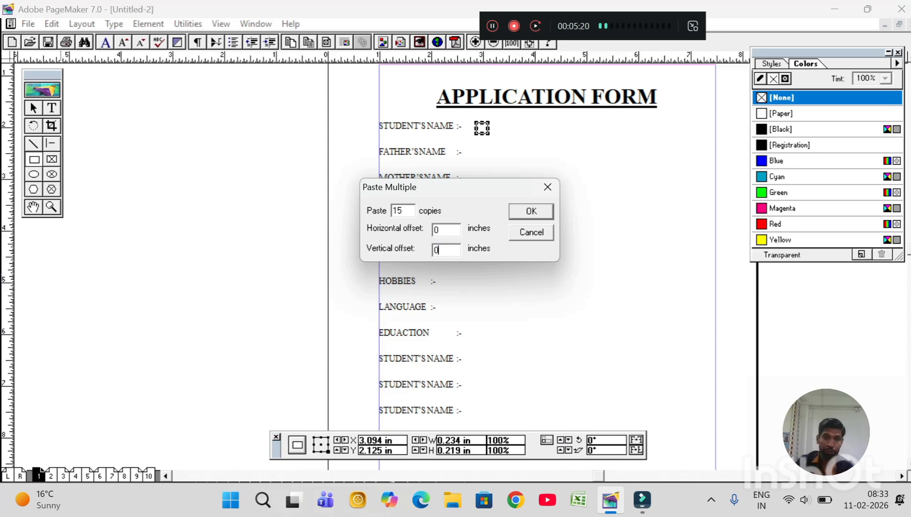
{"action": "left_click", "coordinate": [447, 235]}
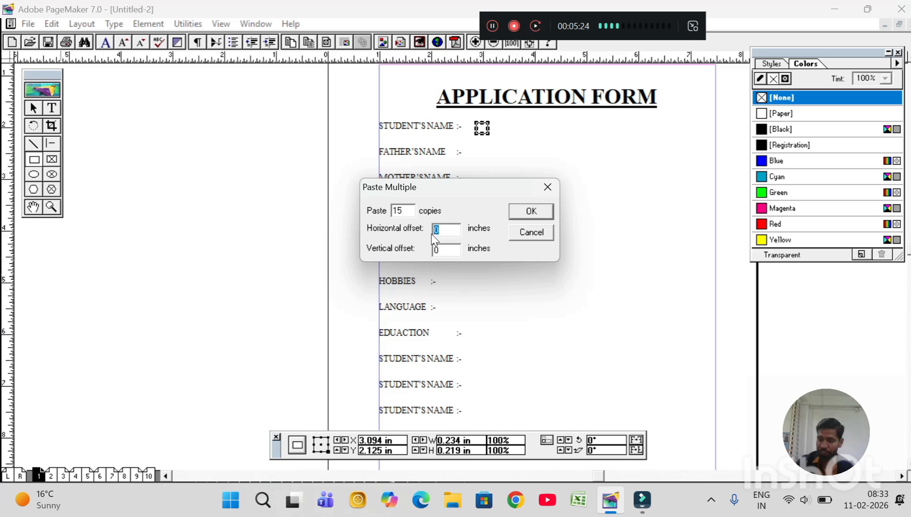
{"action": "type", "text": ".3"}
{"action": "key", "text": "Return"}
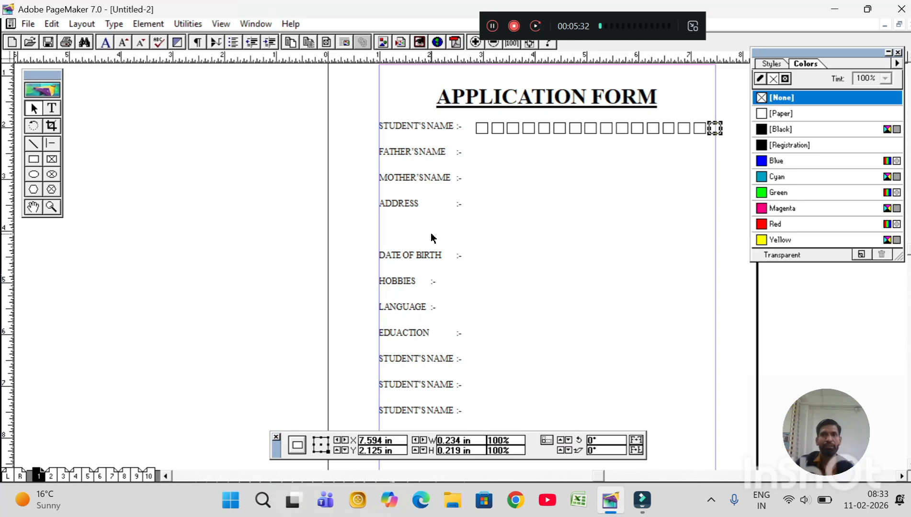
Step: Delete the last box of the STUDENT'S NAME row, which crosses the page's right margin
{"action": "left_click", "coordinate": [738, 156]}
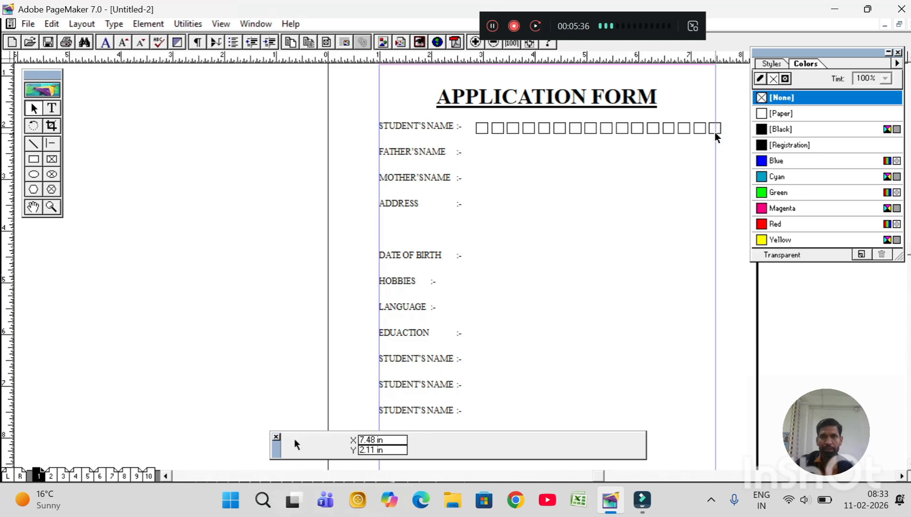
{"action": "left_click", "coordinate": [718, 134]}
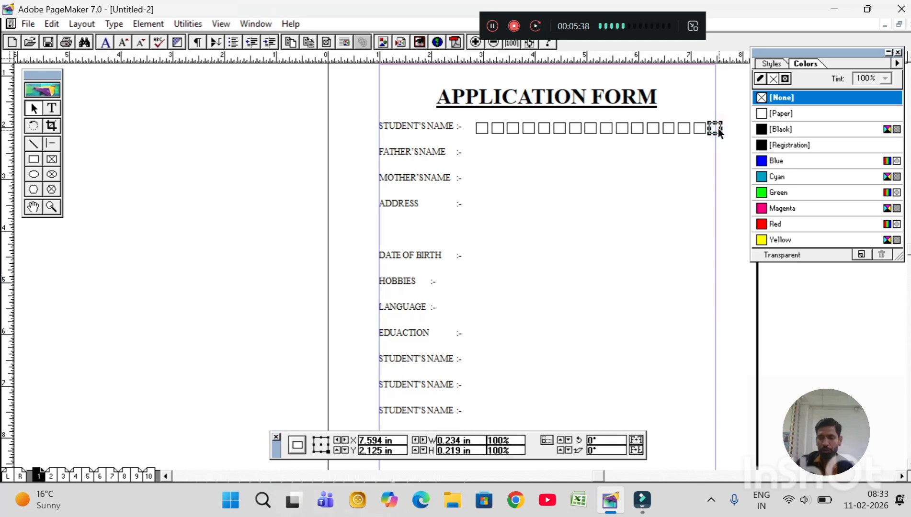
{"action": "key", "text": "Delete"}
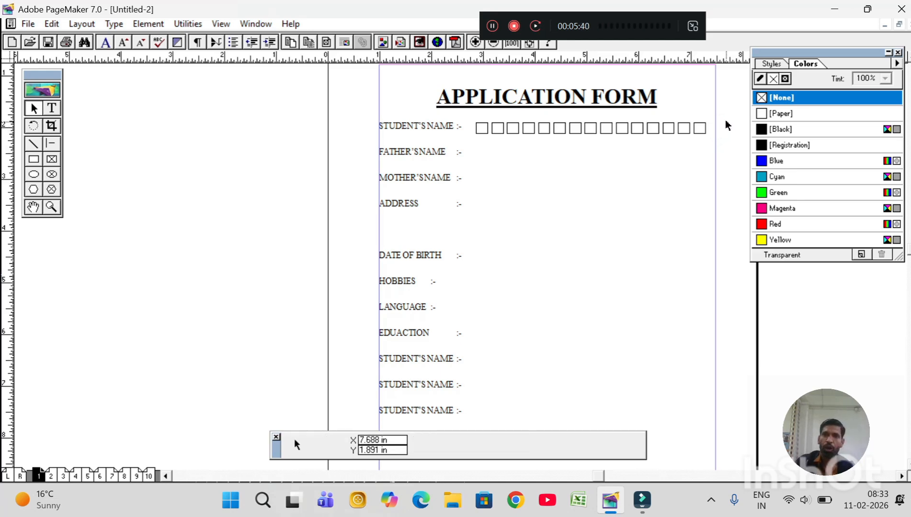
Step: Copy the whole row of boxes and paste 10 copies down the form with 0 horizontal and 0.5-inch vertical offset
{"action": "left_click_drag", "start_coordinate": [723, 117], "coordinate": [458, 158]}
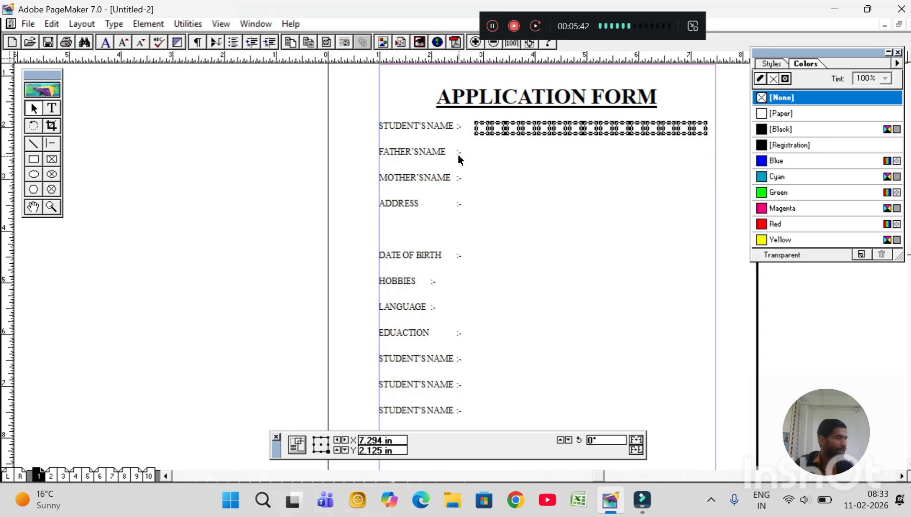
{"action": "left_click", "coordinate": [52, 24]}
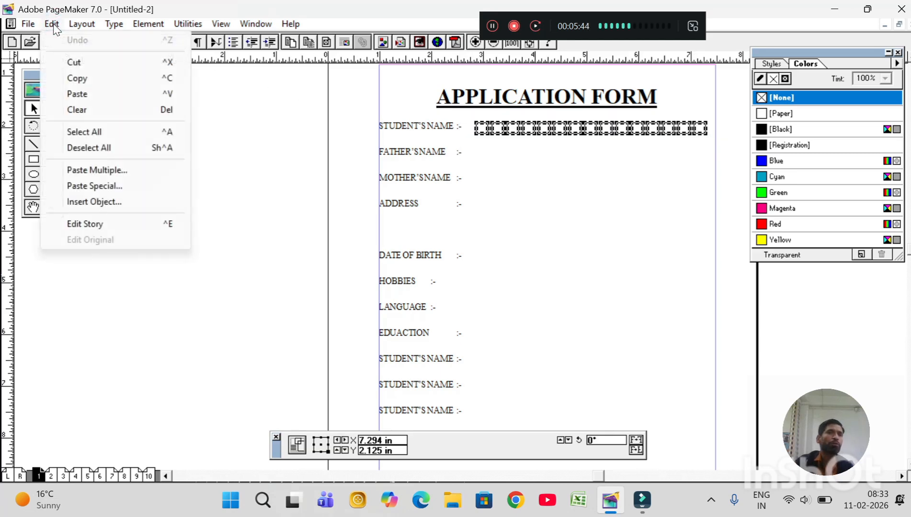
{"action": "left_click", "coordinate": [77, 78]}
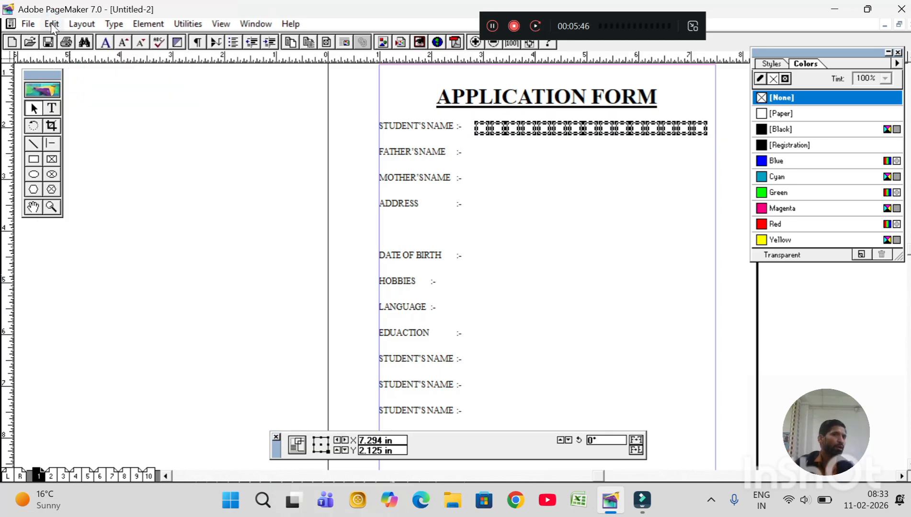
{"action": "left_click", "coordinate": [52, 25]}
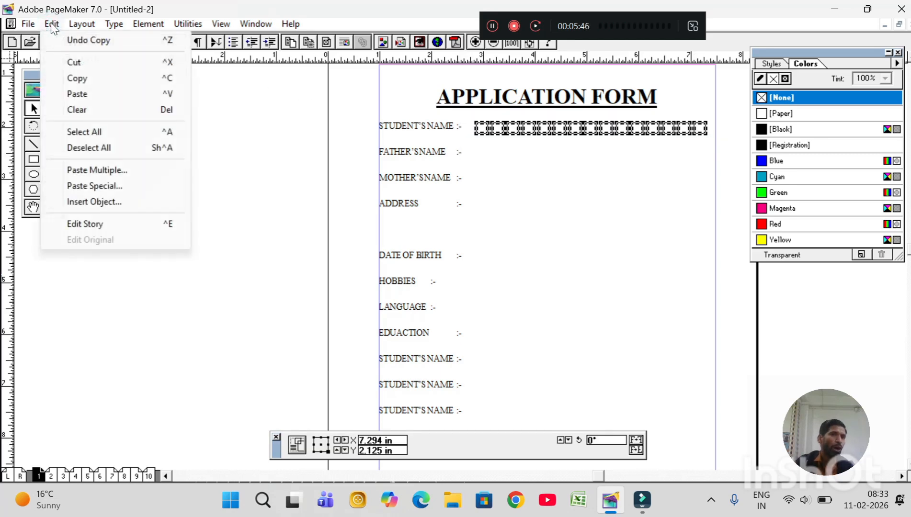
{"action": "left_click", "coordinate": [97, 166]}
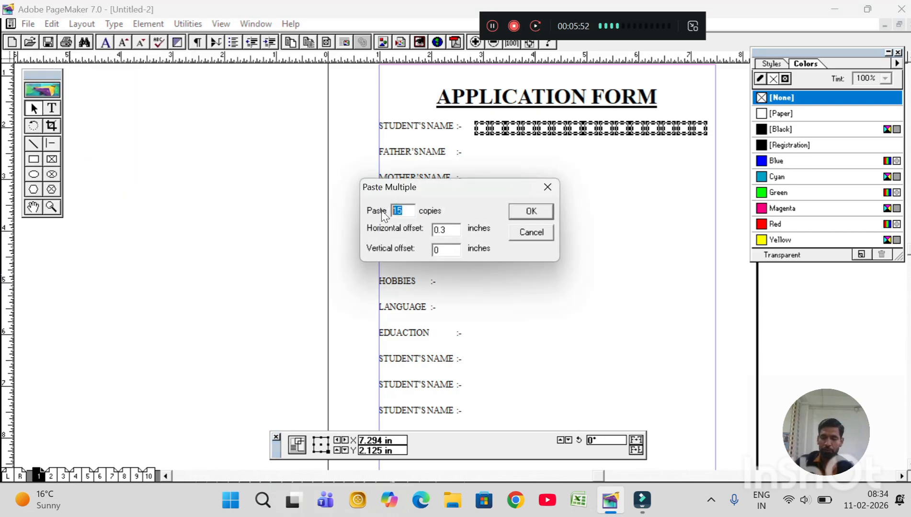
{"action": "type", "text": "10"}
{"action": "key", "text": "Tab"}
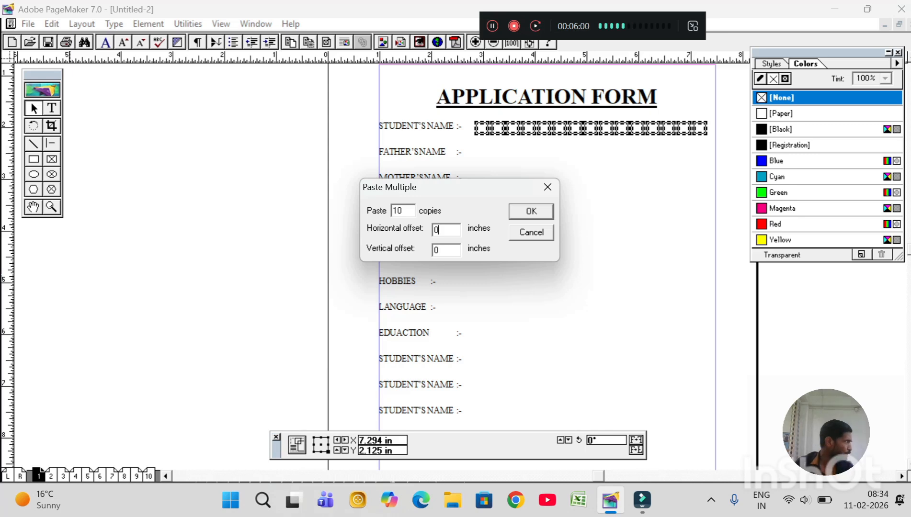
{"action": "left_click", "coordinate": [445, 251]}
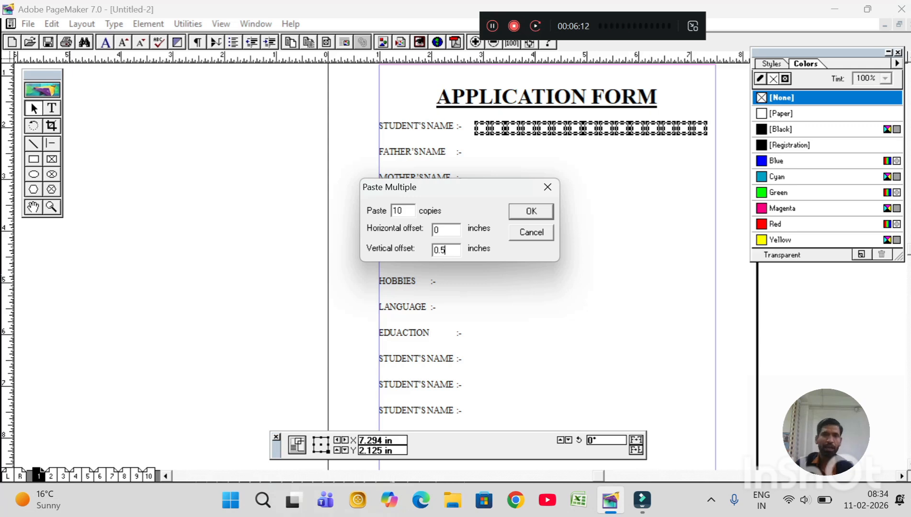
{"action": "key", "text": "Return"}
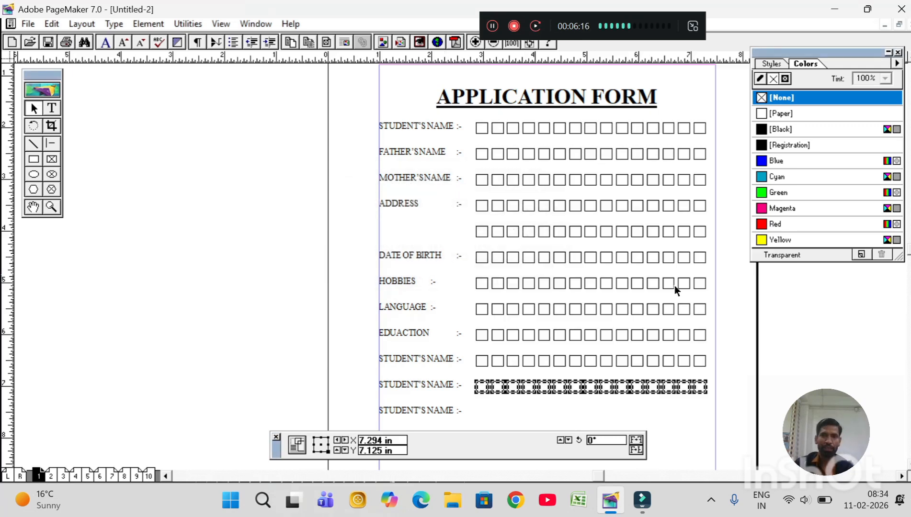
{"action": "left_click", "coordinate": [779, 339]}
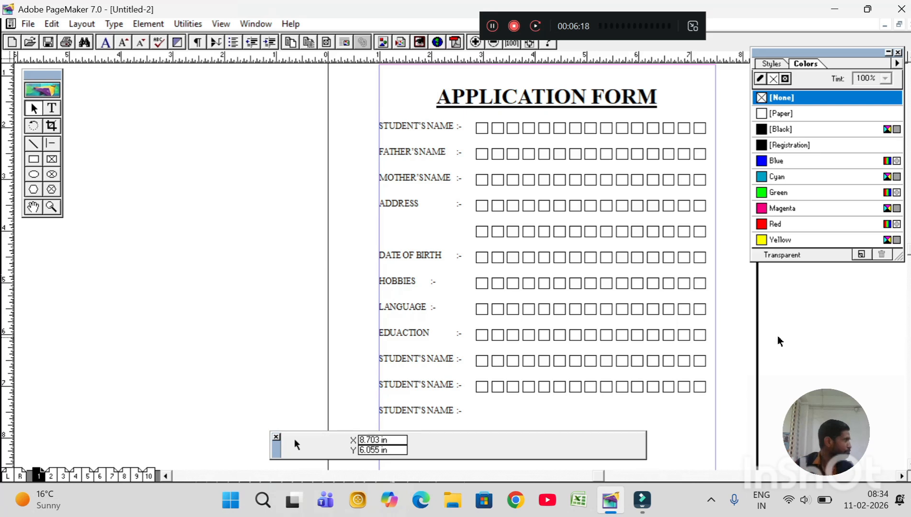